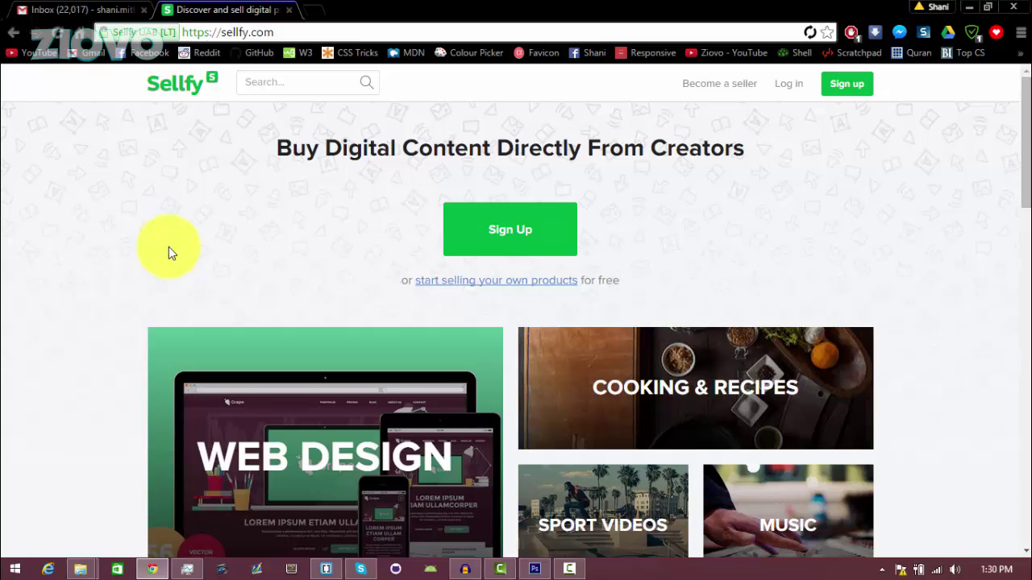
# Look over the topic categories and featured products on the Sellfy home page
pyautogui.scroll(-1, 987, 168)
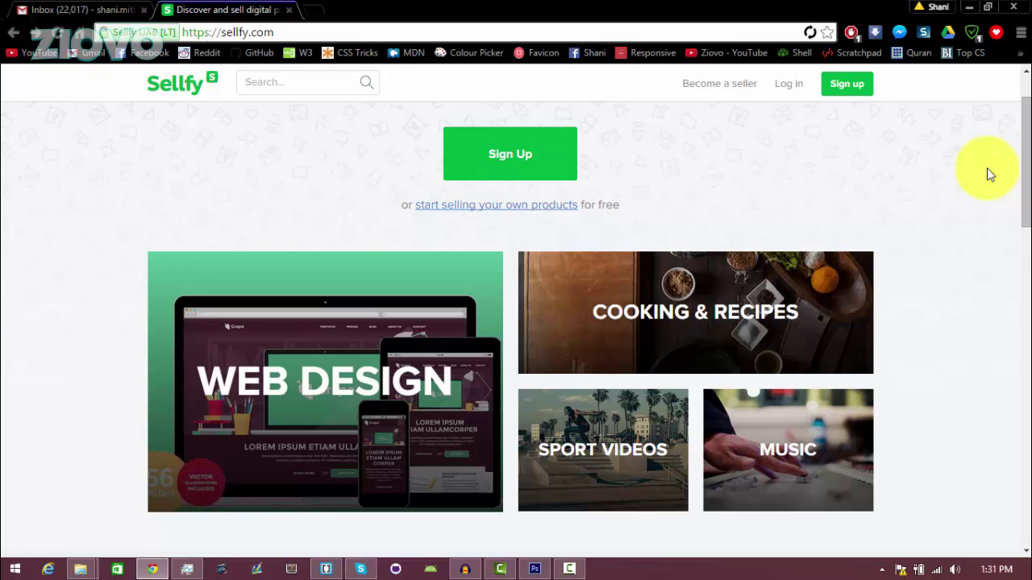
pyautogui.scroll(-6, 987, 168)
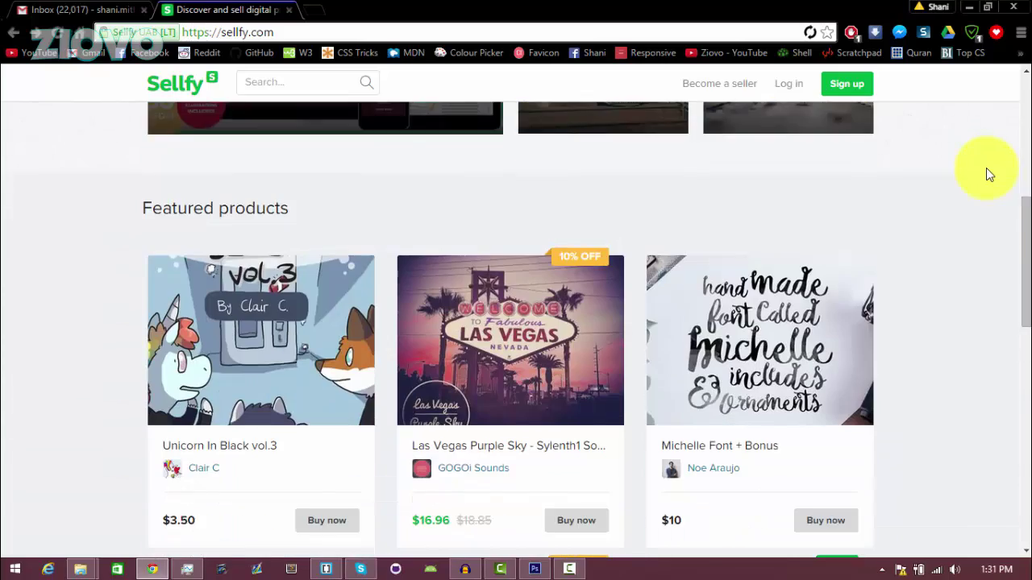
pyautogui.scroll(-4, 720, 314)
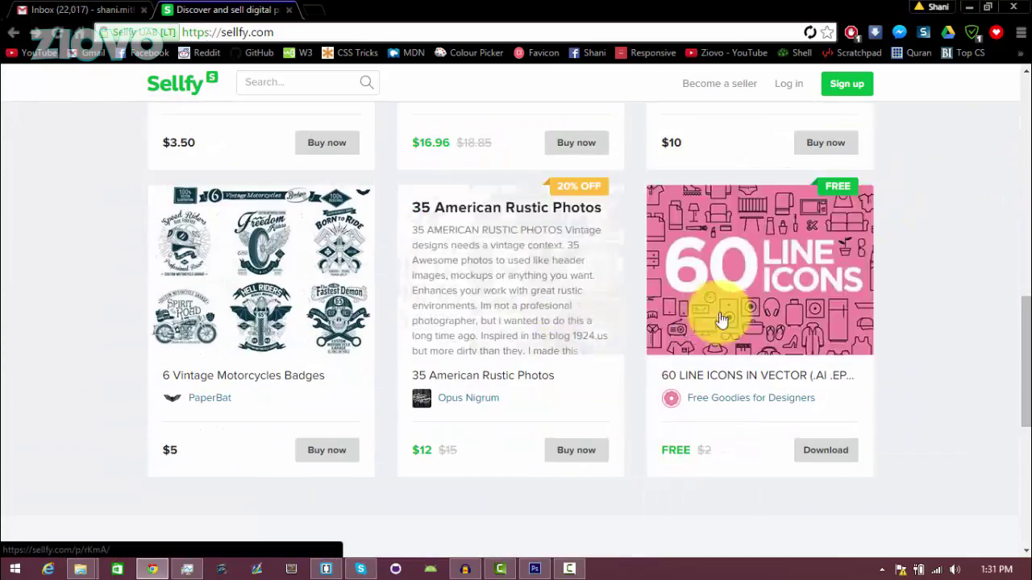
pyautogui.scroll(5, 537, 349)
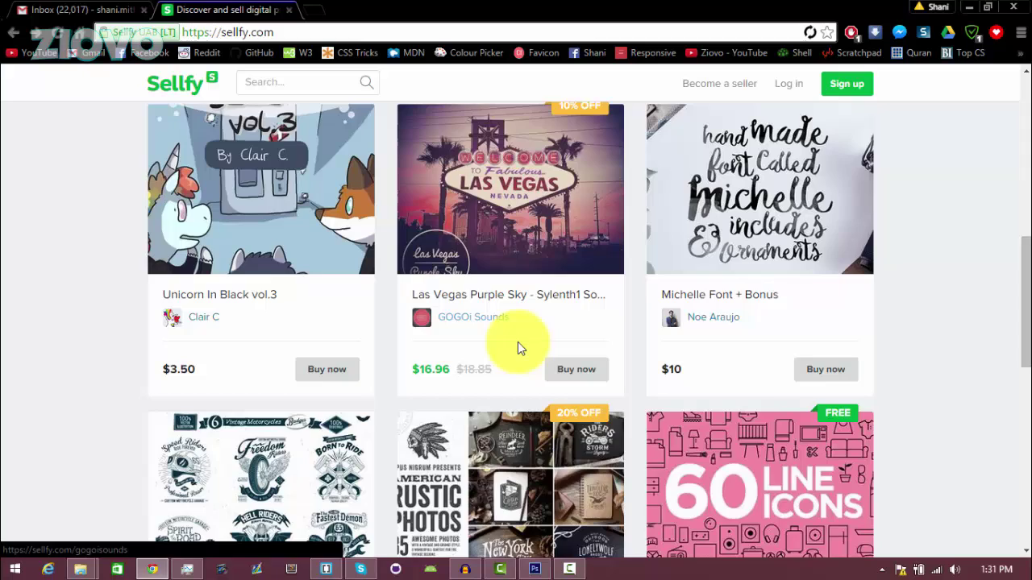
pyautogui.scroll(2, 527, 293)
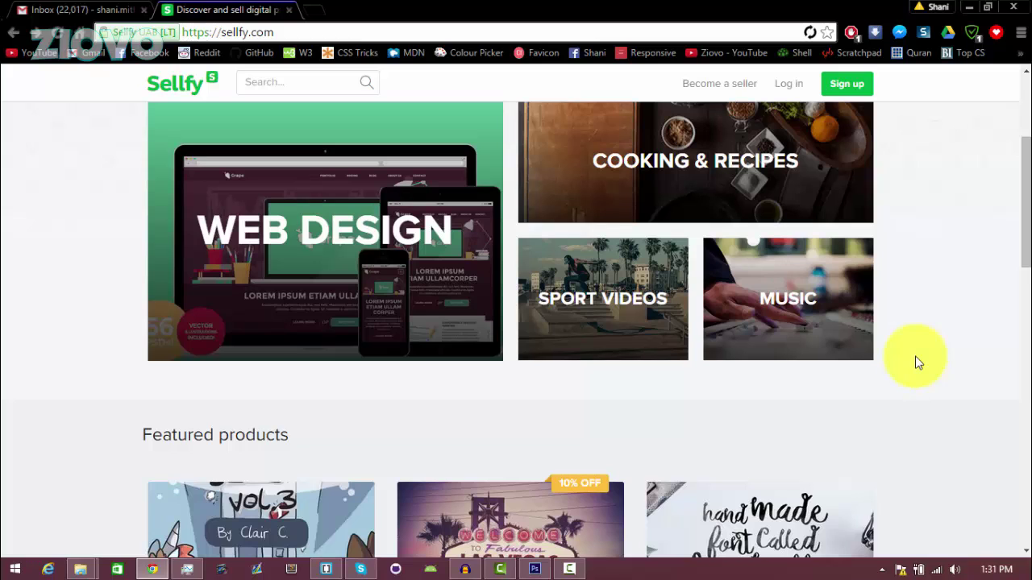
pyautogui.scroll(3, 916, 363)
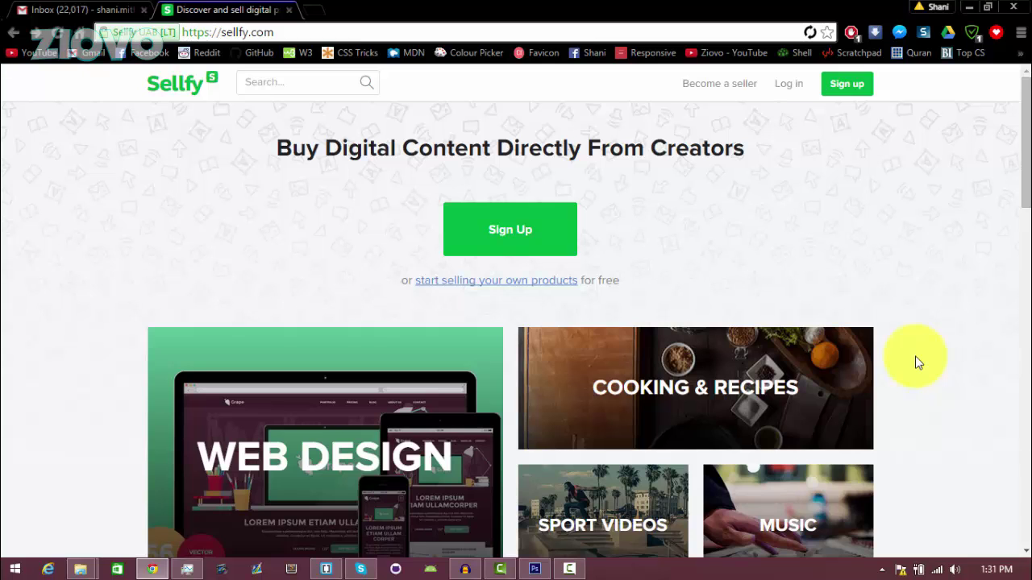
# Sign up for a Sellfy account with the username ziovotv, the account e-mail address and a password
pyautogui.click(510, 246)
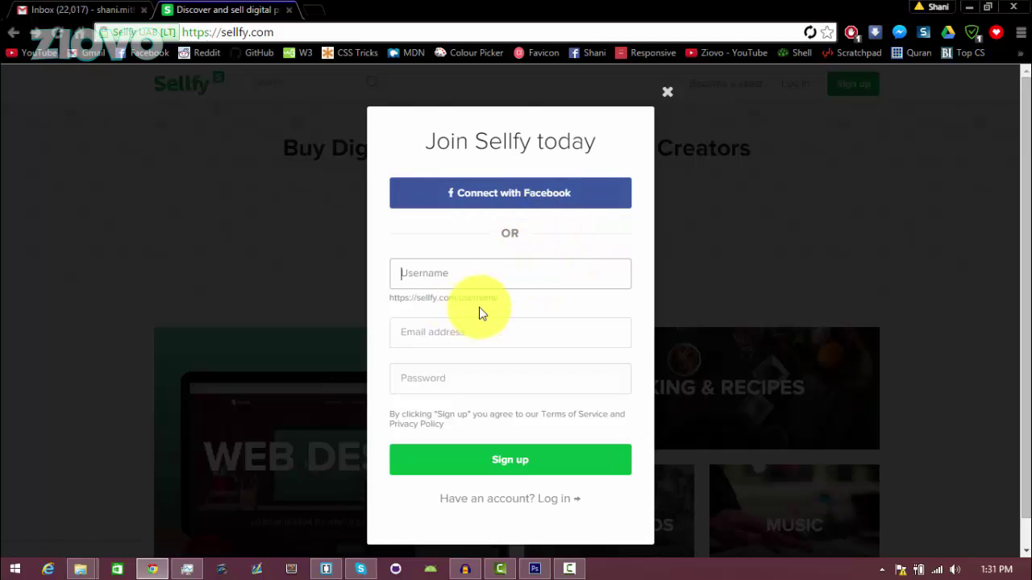
pyautogui.write('ziovo')
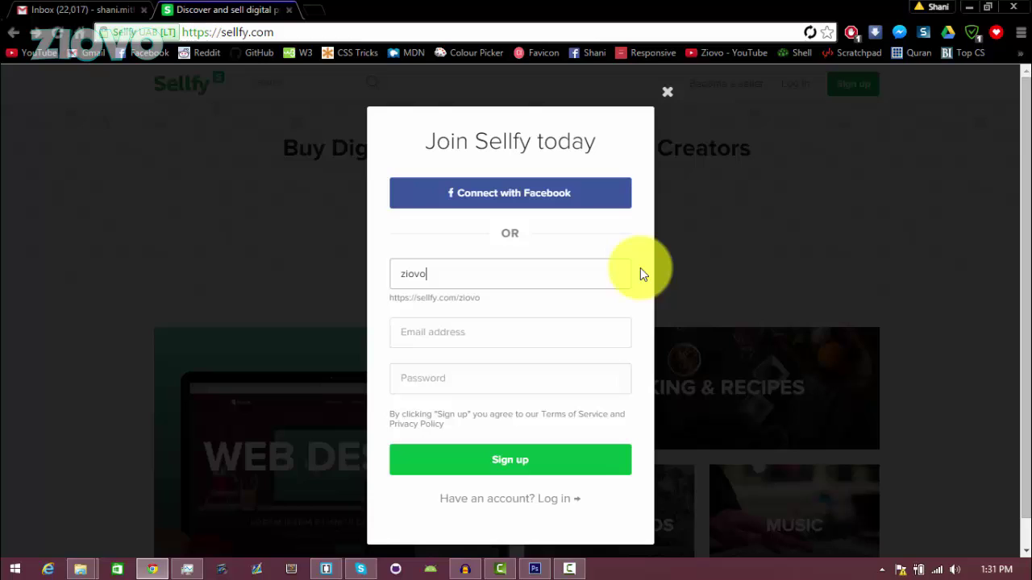
pyautogui.write('tv')
pyautogui.press('Tab')
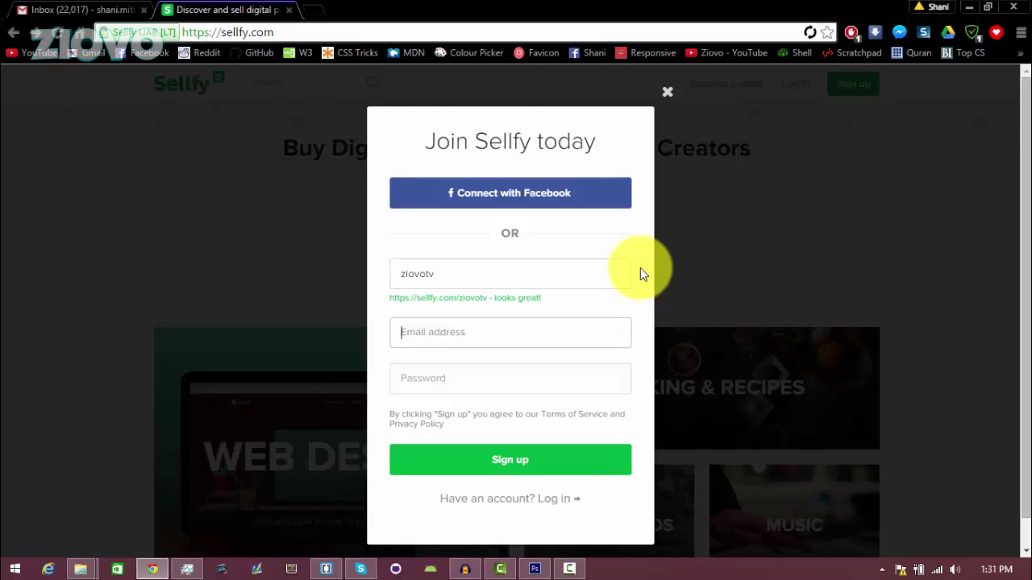
pyautogui.write('iamz')
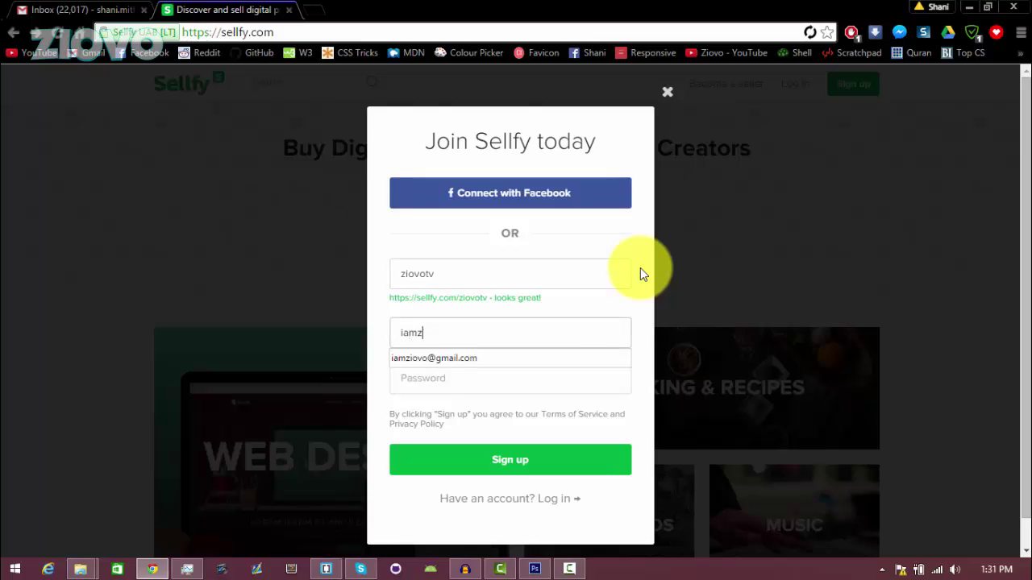
pyautogui.press('Down')
pyautogui.press('Tab')
pyautogui.write('********')
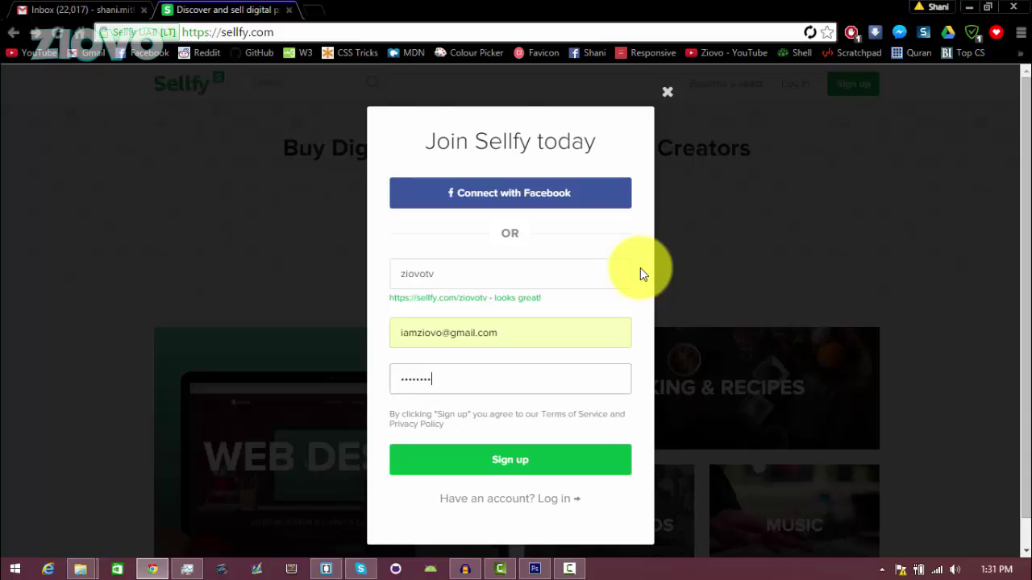
pyautogui.click(567, 457)
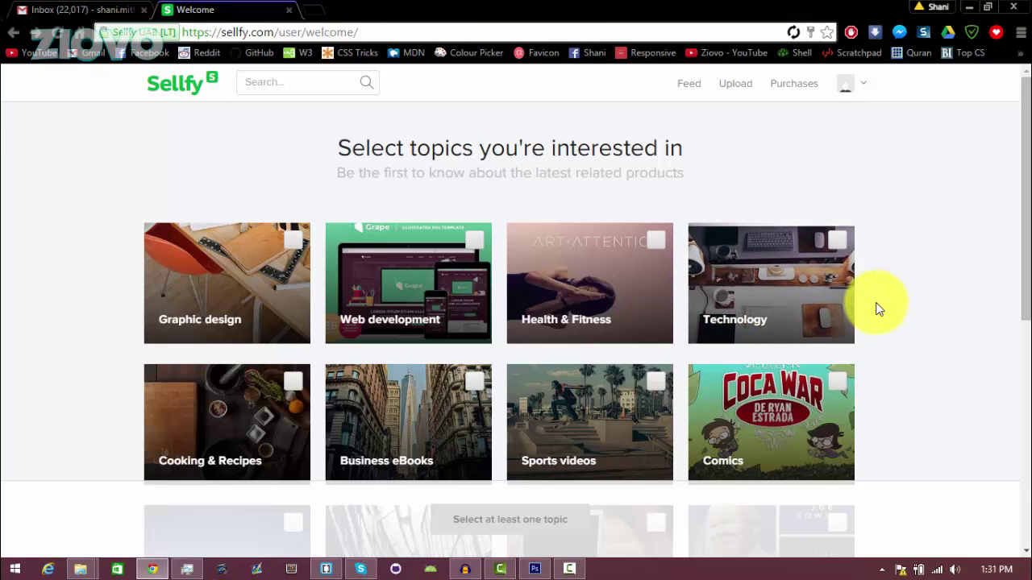
# Choose Graphic design and Web development as topics of interest and continue to the product feed
pyautogui.scroll(-1, 887, 339)
pyautogui.click(292, 163)
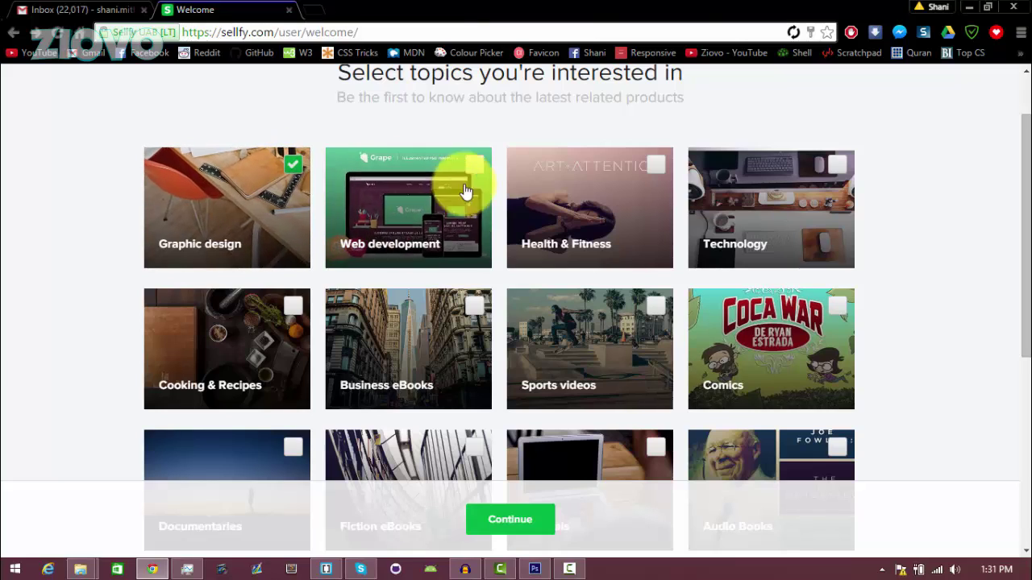
pyautogui.click(472, 173)
pyautogui.click(532, 520)
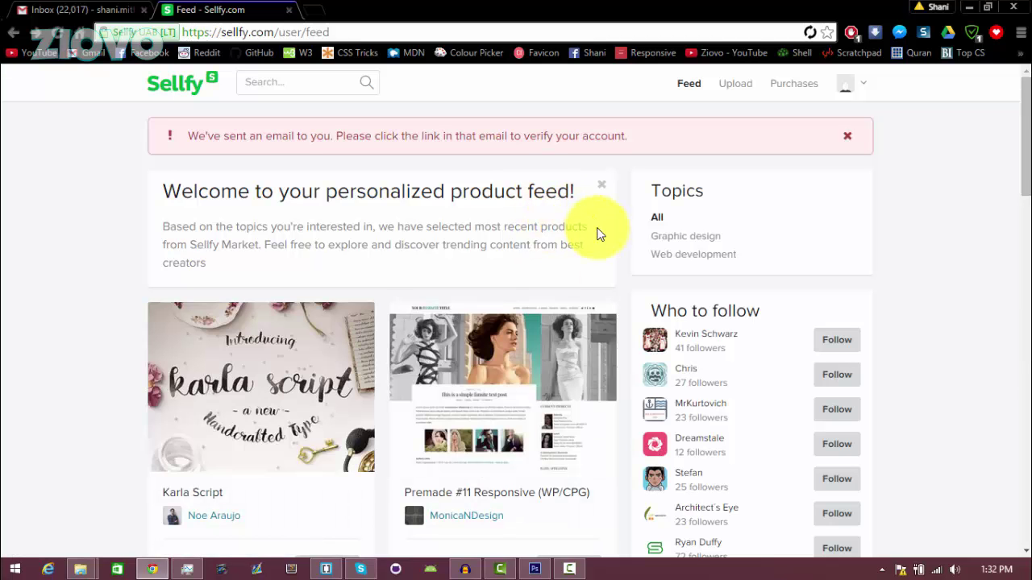
# Go from the product feed to the account's own profile page and open its profile settings for editing
pyautogui.scroll(-5, 598, 242)
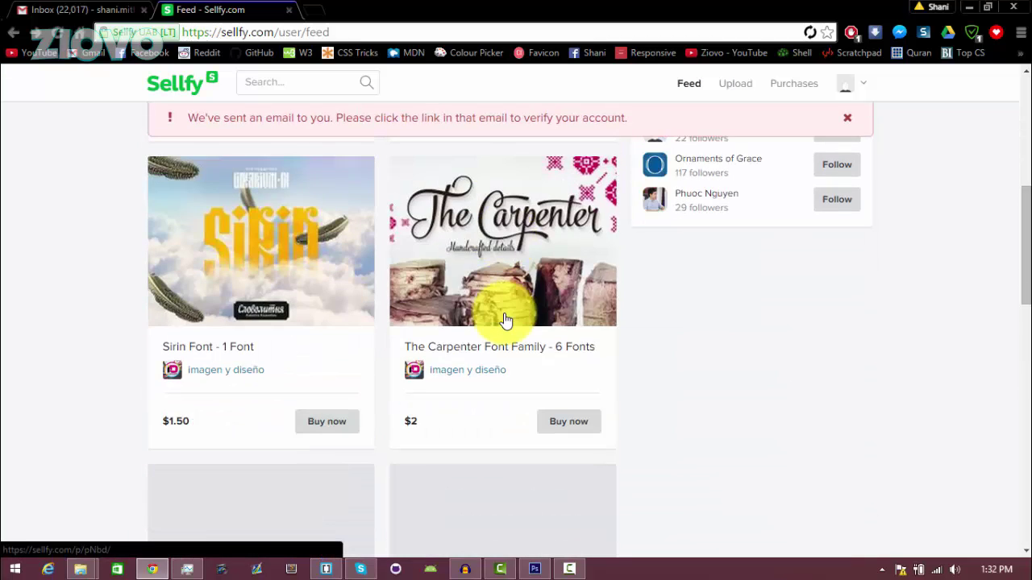
pyautogui.scroll(-6, 505, 321)
pyautogui.scroll(6, 506, 320)
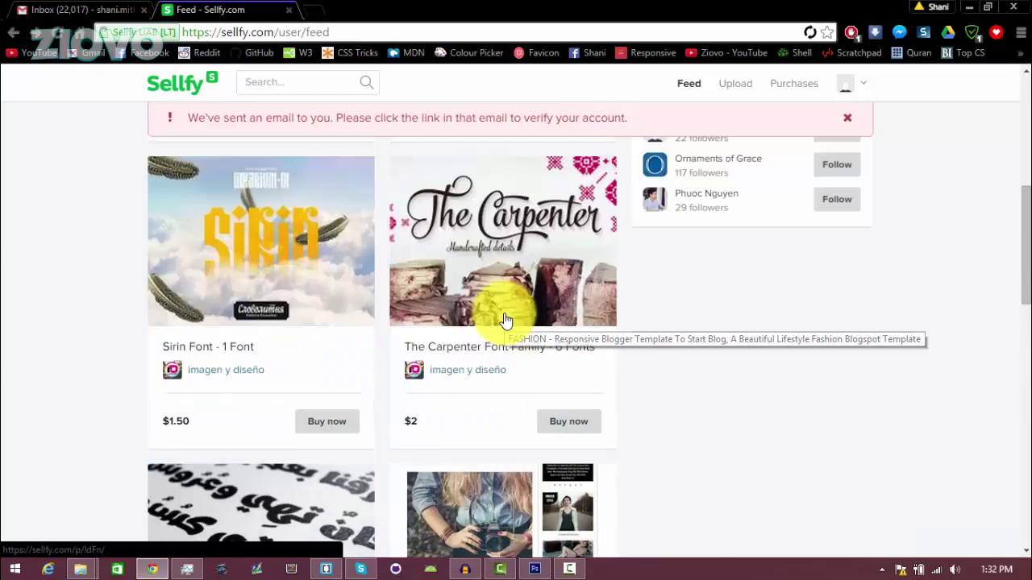
pyautogui.scroll(5, 505, 321)
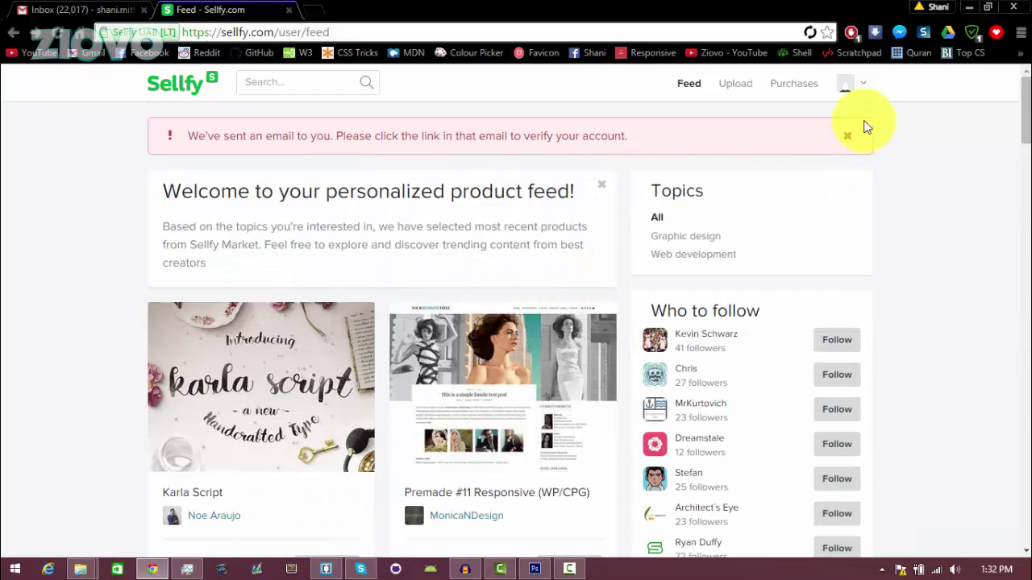
pyautogui.click(845, 89)
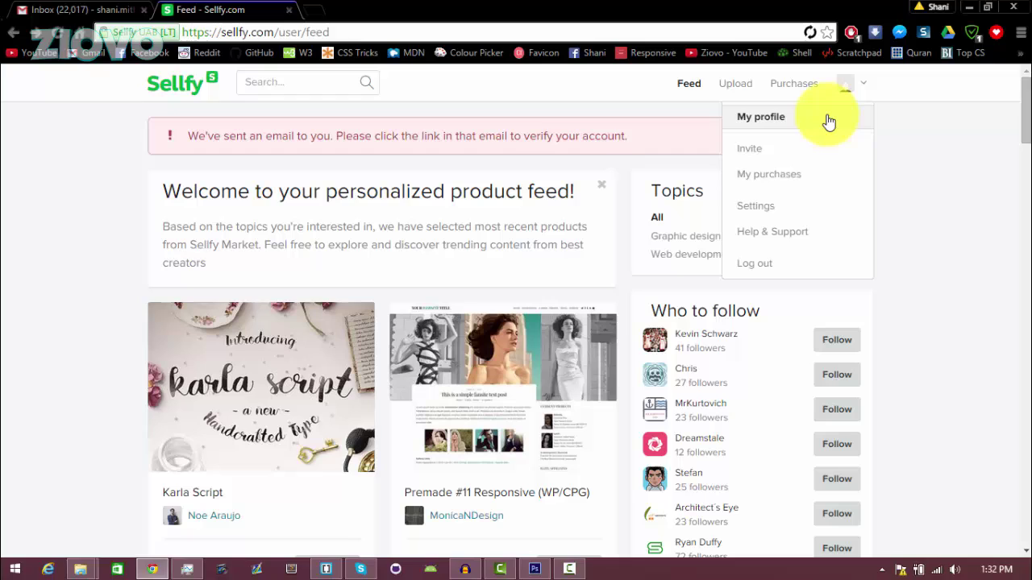
pyautogui.click(827, 119)
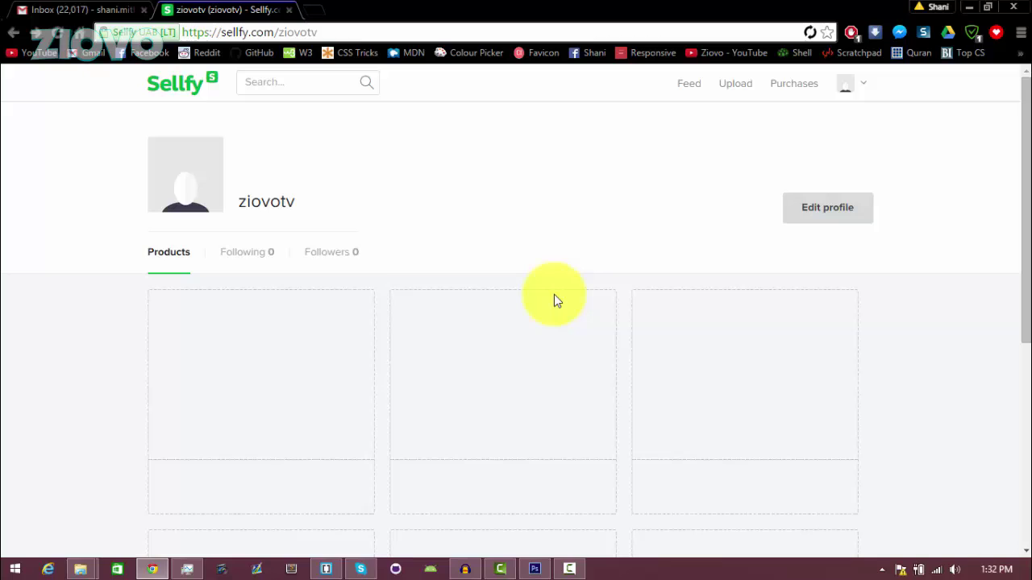
pyautogui.click(798, 216)
# Set the profile's display name to Ziovo and the bio to "I have a YouTube channel and here I sell my goods."
pyautogui.scroll(-3, 804, 305)
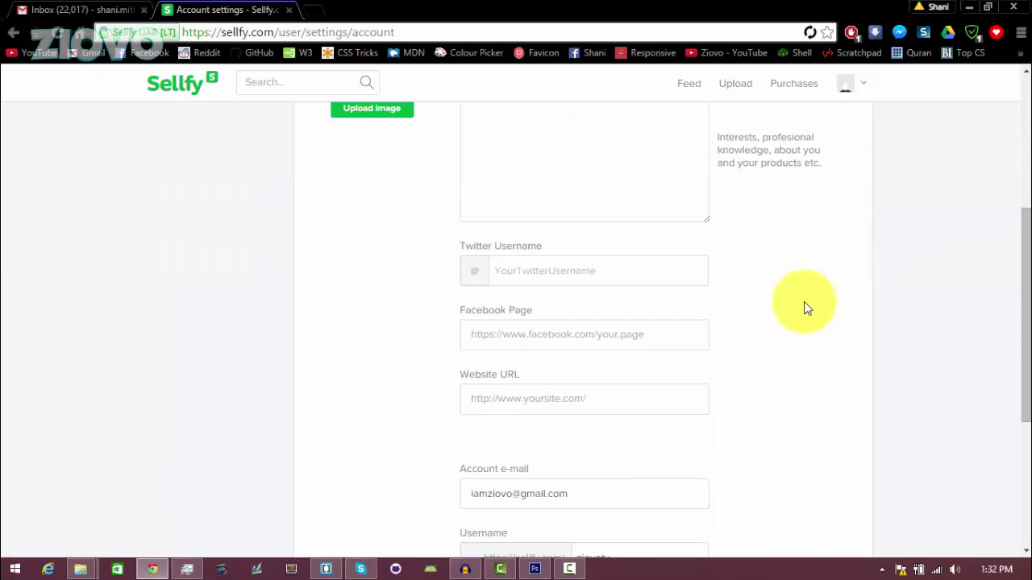
pyautogui.scroll(-3, 804, 301)
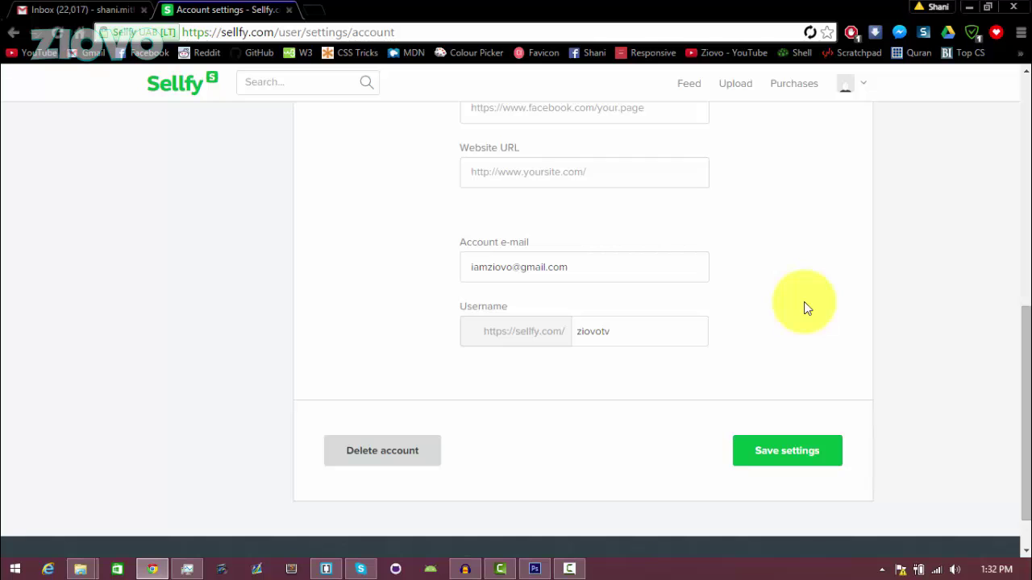
pyautogui.scroll(5, 804, 301)
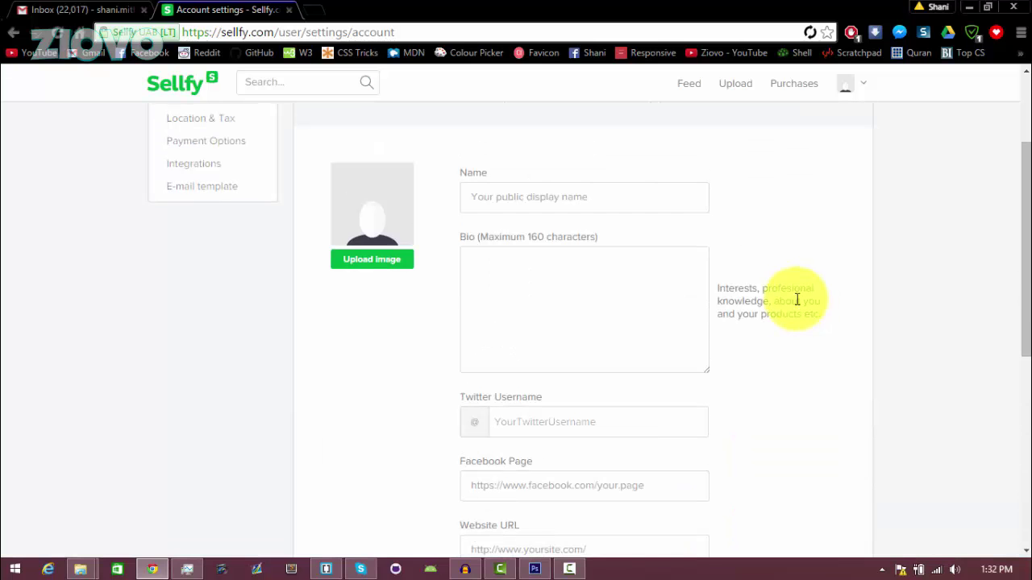
pyautogui.click(554, 203)
pyautogui.write('Ziovo')
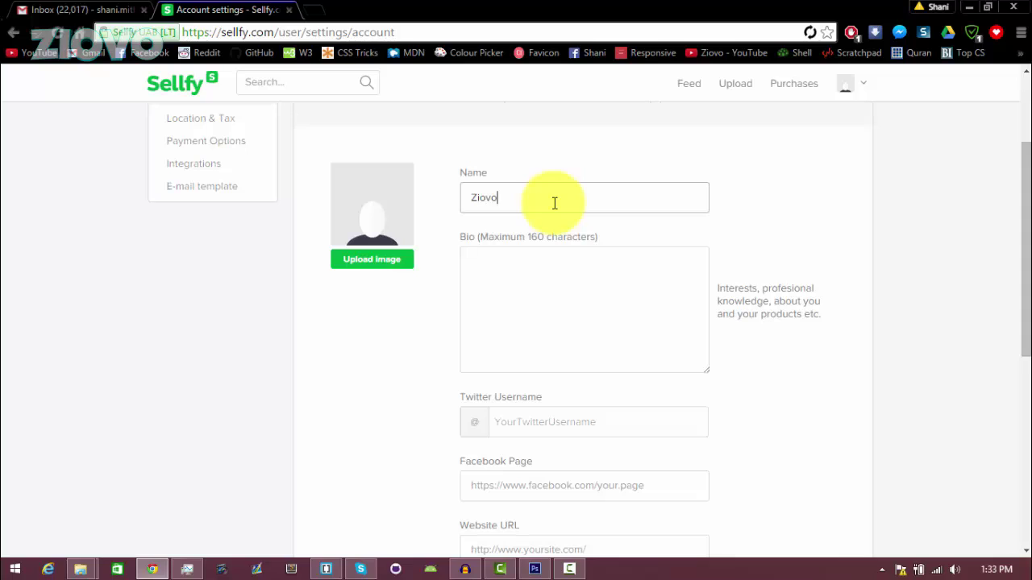
pyautogui.press('Tab')
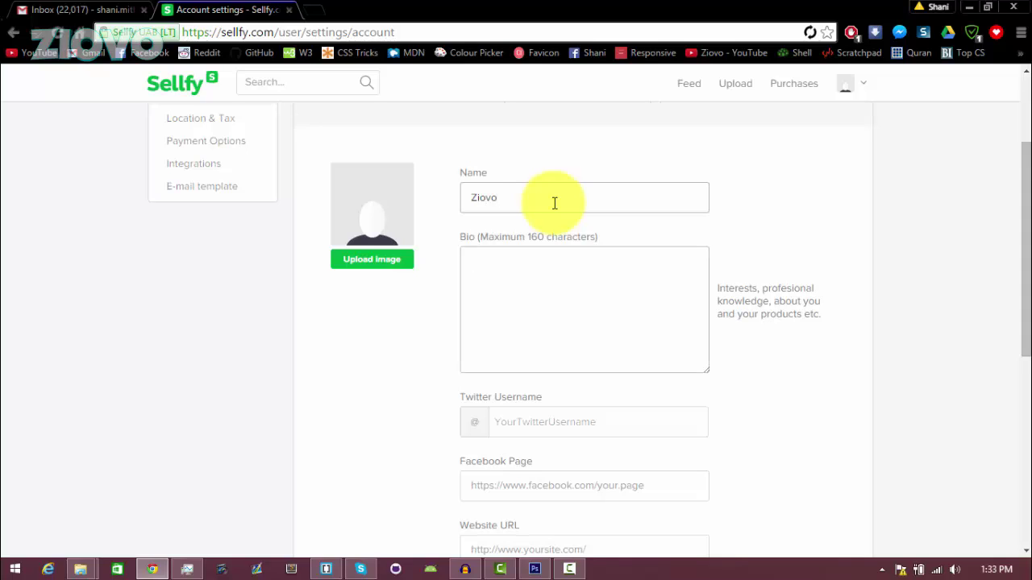
pyautogui.write('I have a YouTube channel and her')
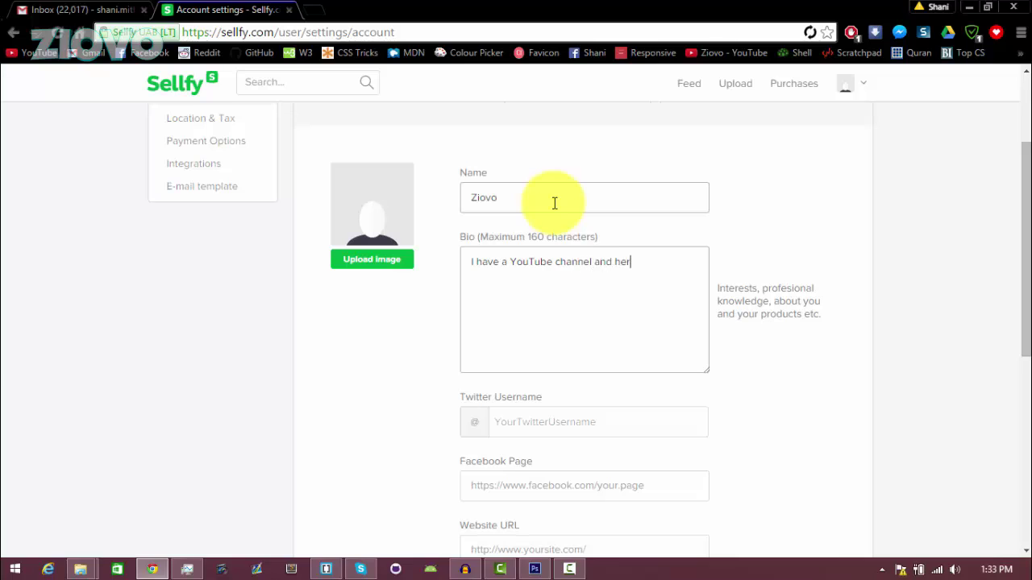
pyautogui.write('e I sell my goods.')
# Upload ZiovoProfile.png from the CartoonyBanner folder in Downloads as the profile image and save the account settings
pyautogui.scroll(-2, 636, 333)
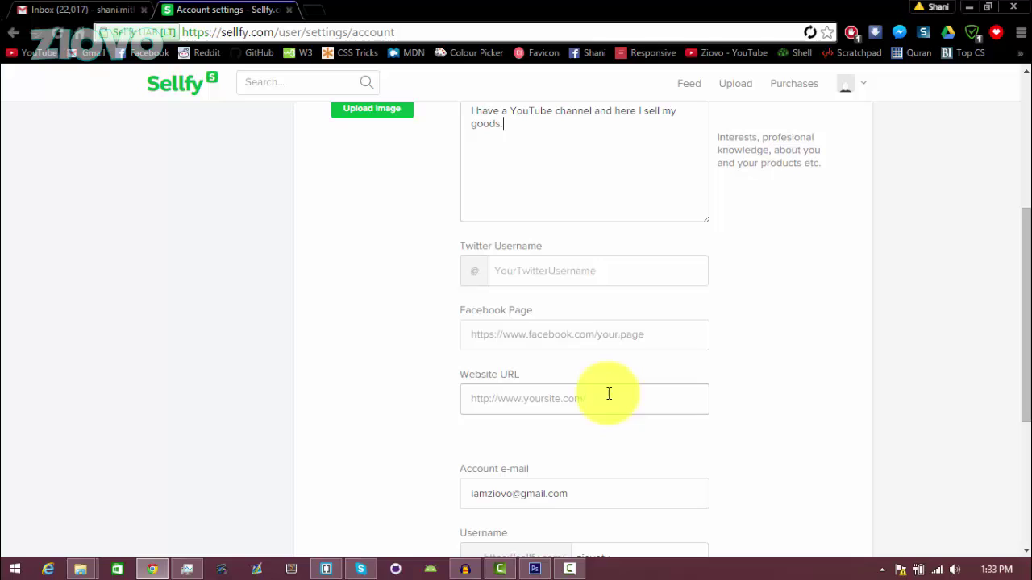
pyautogui.scroll(-2, 500, 468)
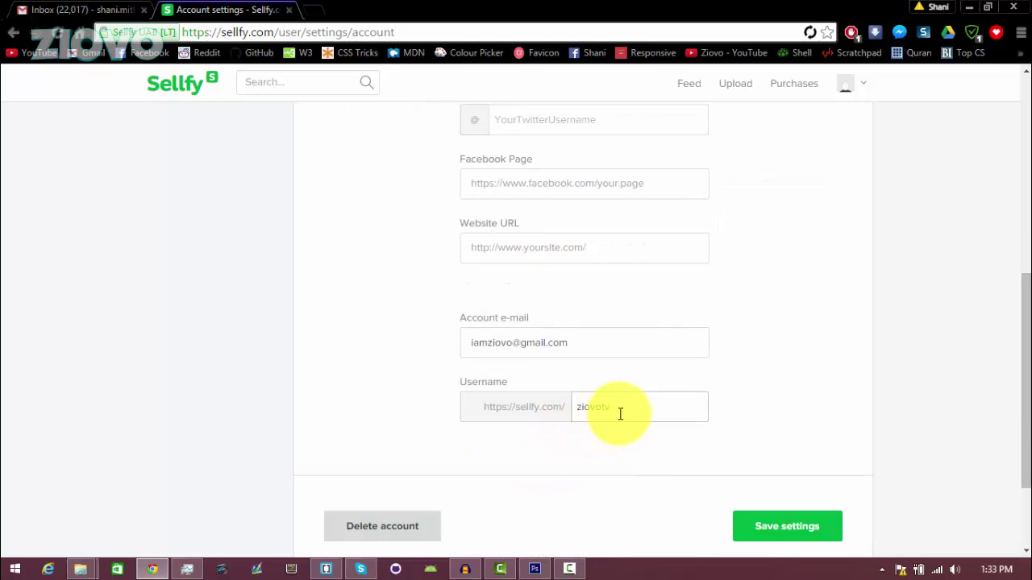
pyautogui.moveTo(617, 412); pyautogui.dragTo(575, 413)
pyautogui.scroll(2, 588, 423)
pyautogui.scroll(3, 589, 419)
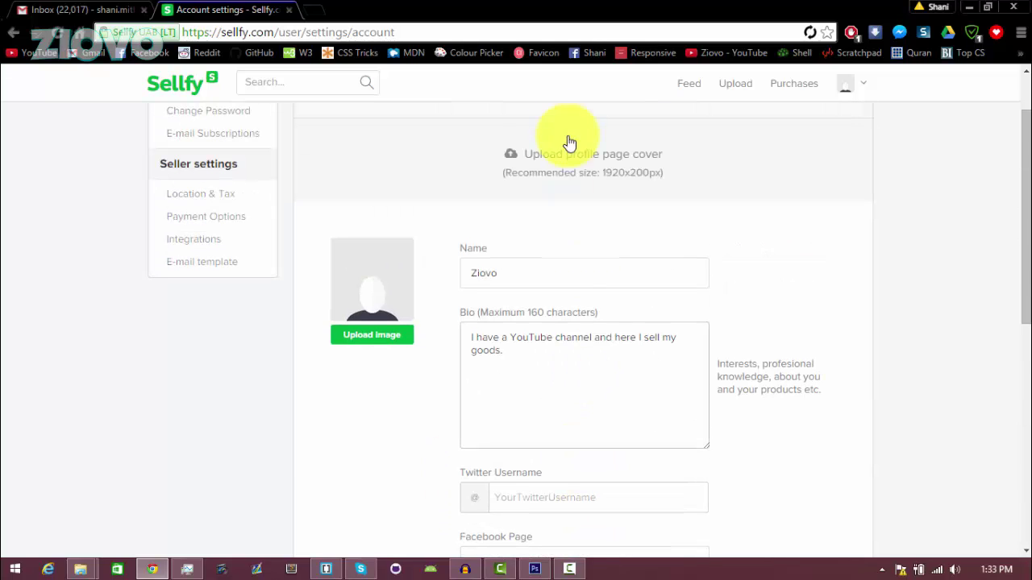
pyautogui.click(362, 338)
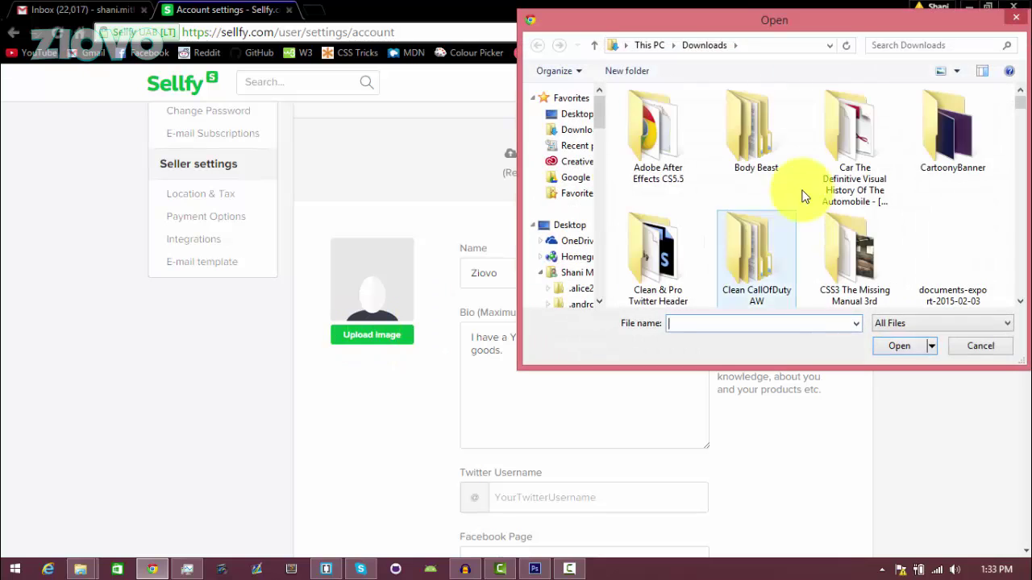
pyautogui.doubleClick(949, 156)
pyautogui.moveTo(1015, 104); pyautogui.dragTo(1016, 207)
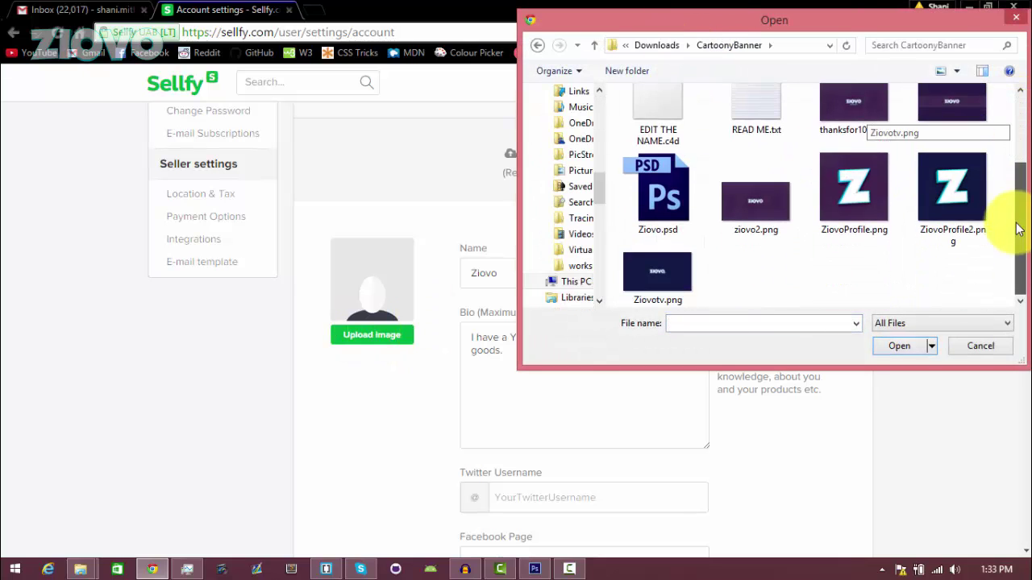
pyautogui.doubleClick(872, 201)
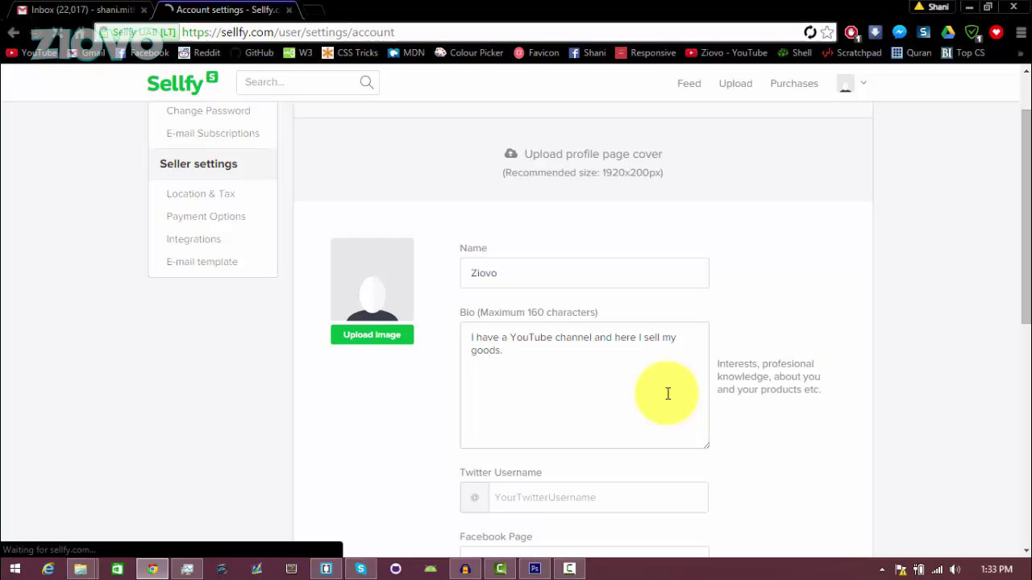
pyautogui.scroll(-5, 621, 363)
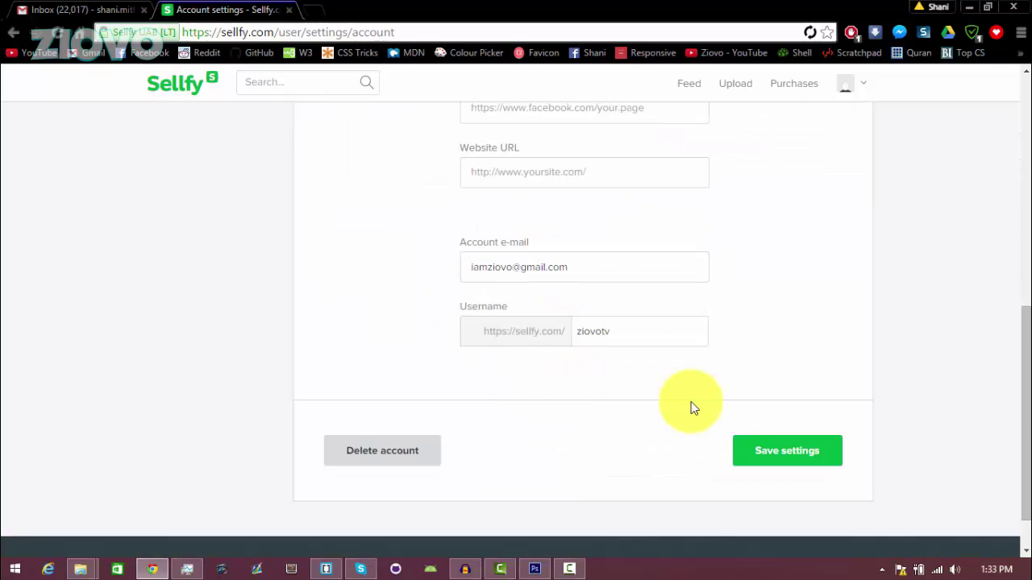
pyautogui.click(761, 449)
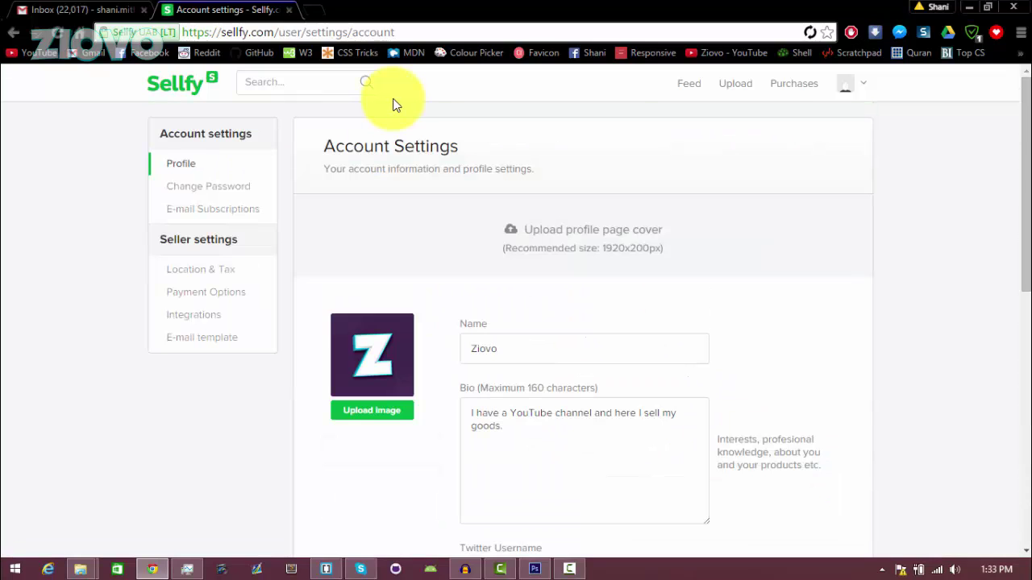
# Upload an image from the CartoonyBanner folder as the profile page cover
pyautogui.click(559, 239)
pyautogui.scroll(-2, 1014, 170)
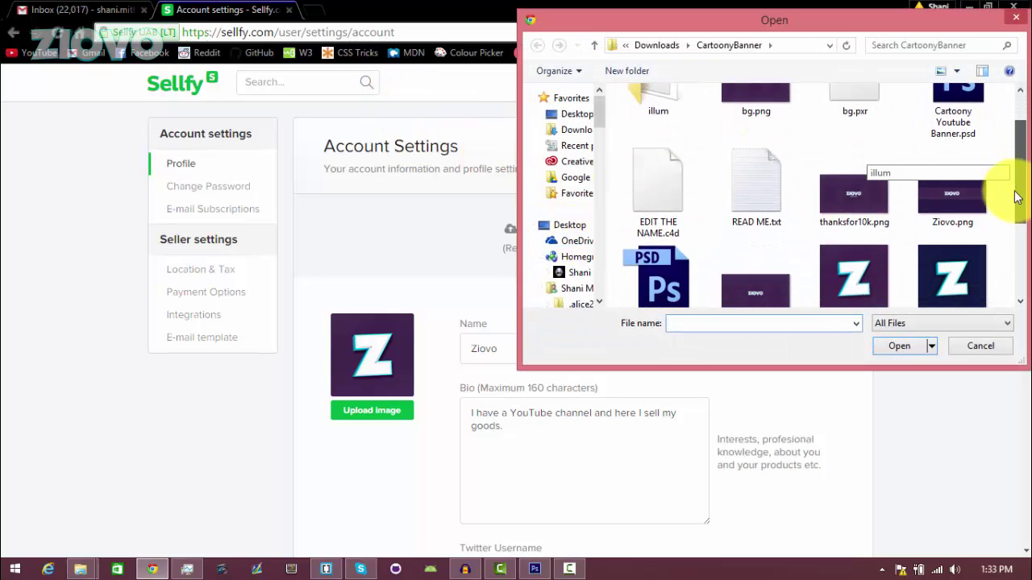
pyautogui.doubleClick(880, 165)
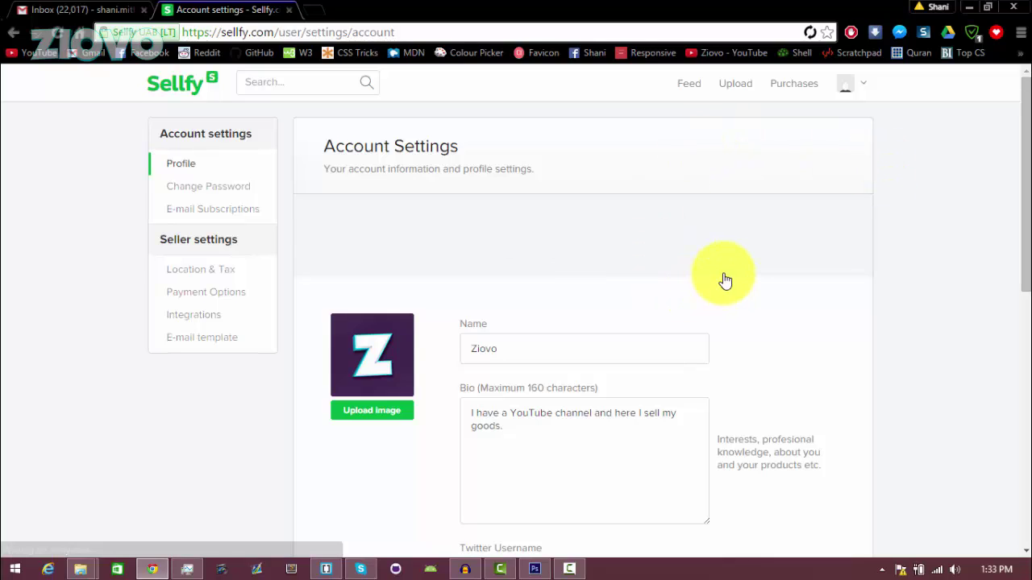
# Save the account settings with the newly uploaded profile cover
pyautogui.scroll(-10, 615, 315)
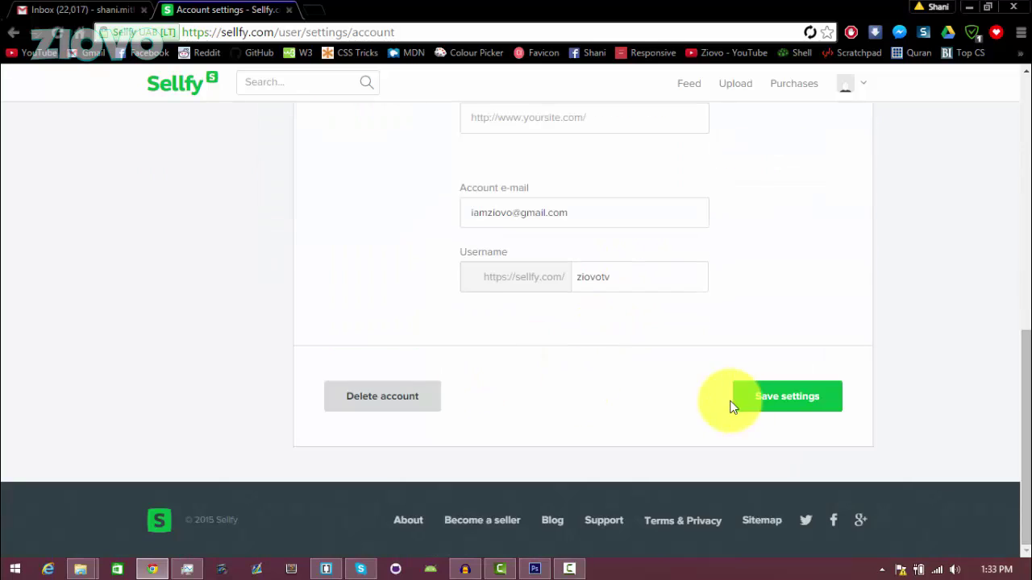
pyautogui.click(735, 403)
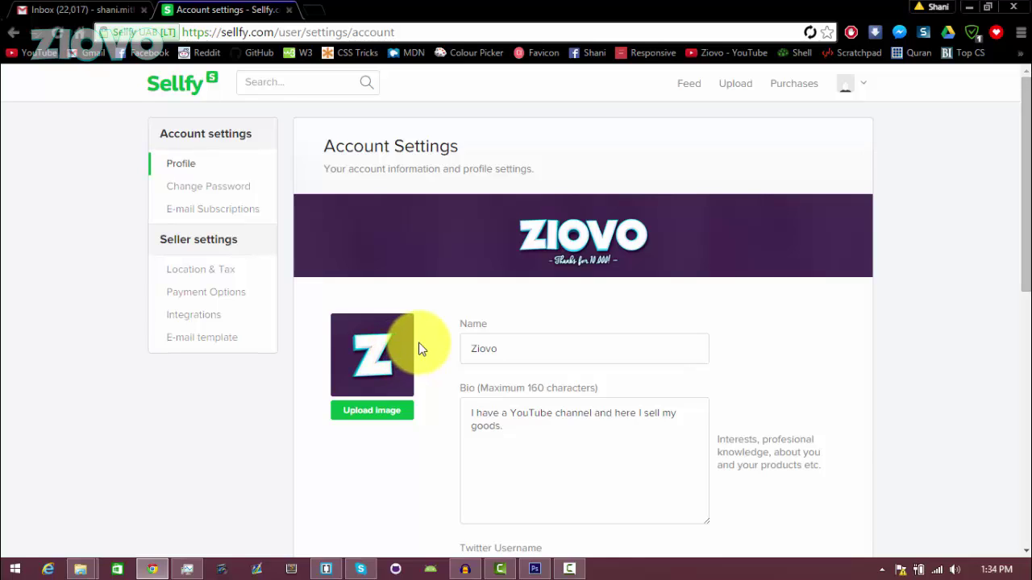
# Open the seller payment options, check the USD currency and the PayPal e-mail, and save the settings
pyautogui.click(252, 297)
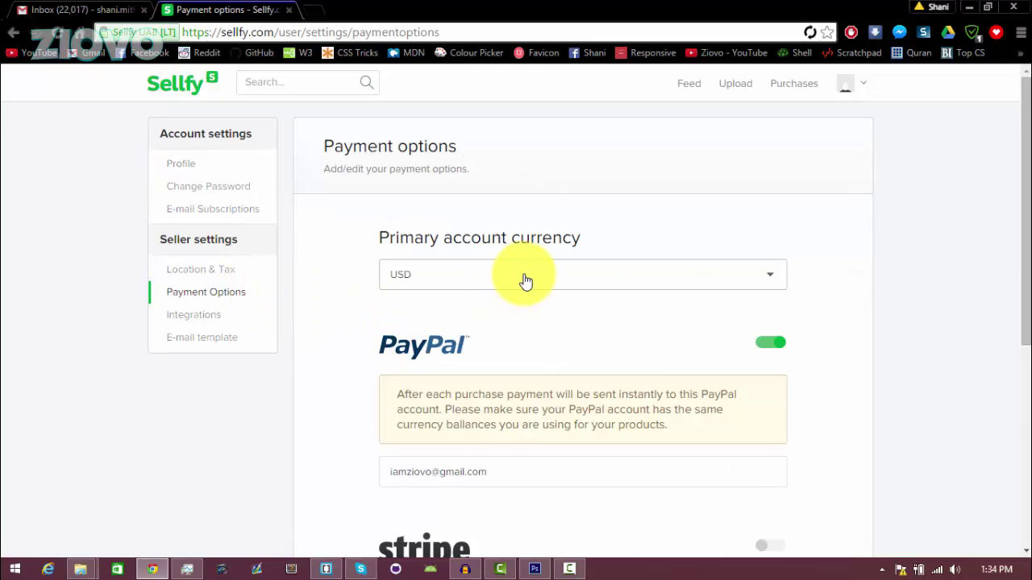
pyautogui.scroll(-2, 525, 290)
pyautogui.moveTo(528, 320); pyautogui.dragTo(373, 338)
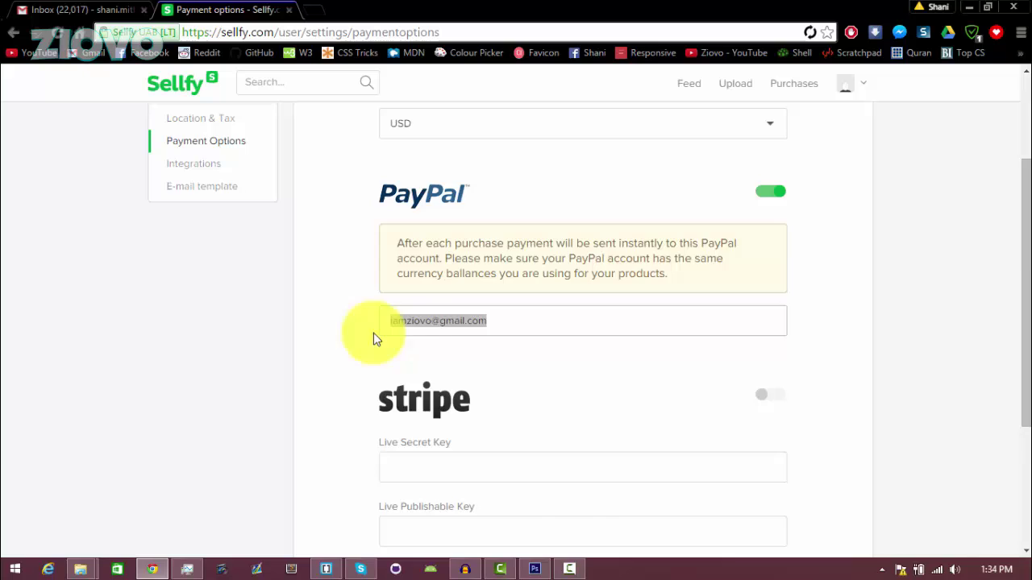
pyautogui.scroll(-3, 422, 350)
pyautogui.scroll(5, 557, 380)
pyautogui.scroll(-3, 516, 414)
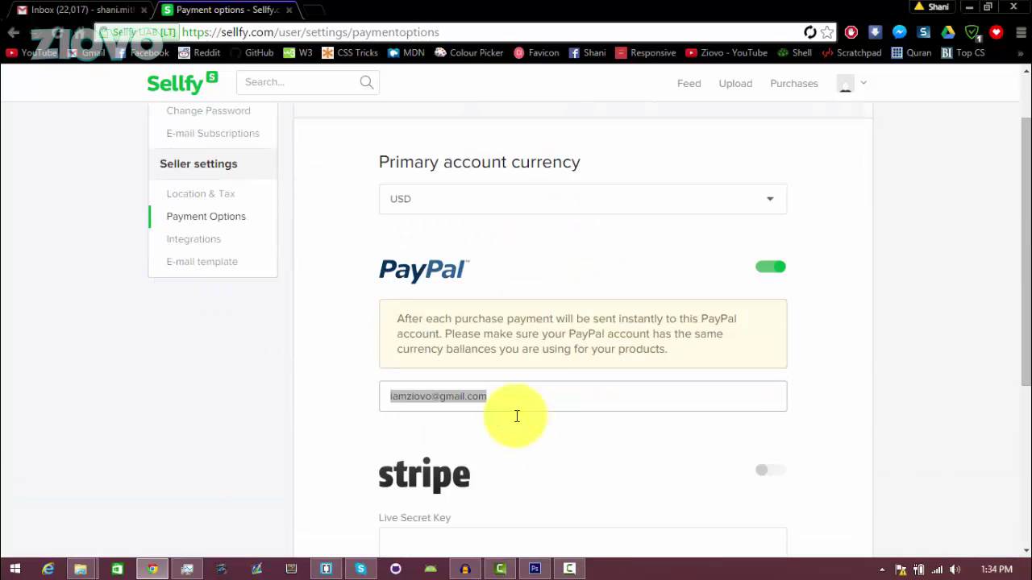
pyautogui.click(587, 546)
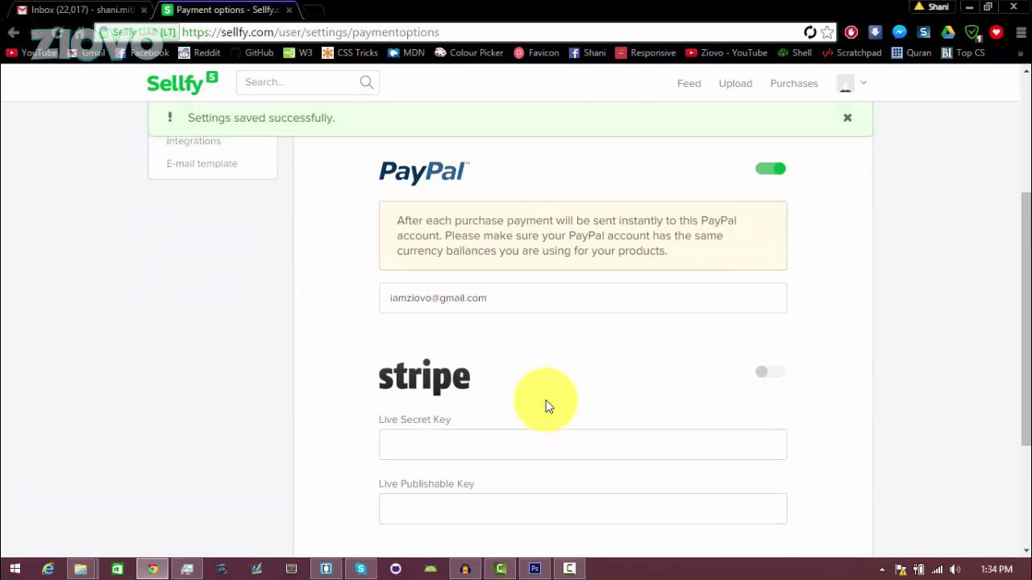
# Open the e-mail template settings and examine the message customers receive after a purchase
pyautogui.scroll(2, 545, 406)
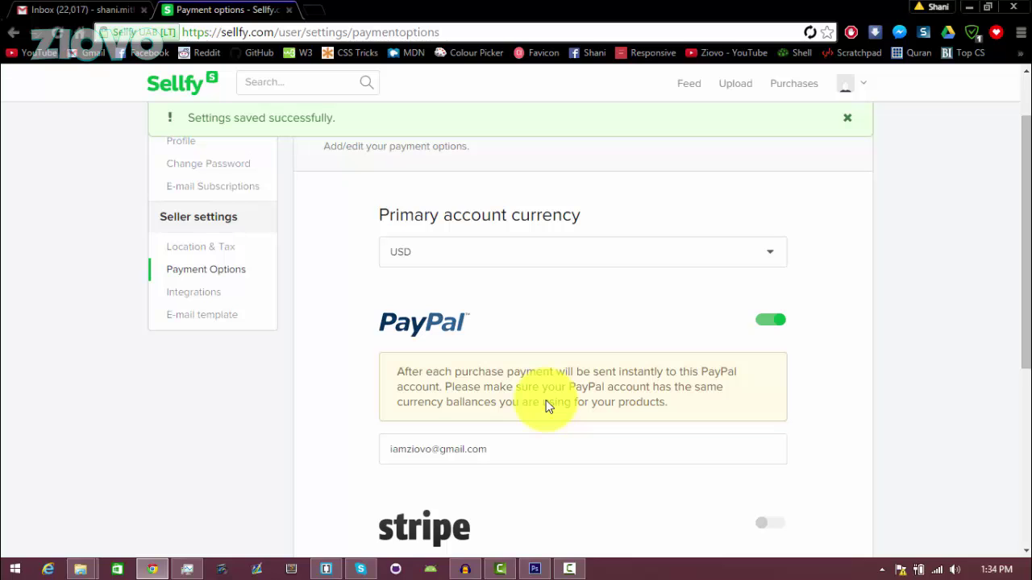
pyautogui.scroll(-1, 545, 407)
pyautogui.scroll(2, 371, 378)
pyautogui.click(202, 338)
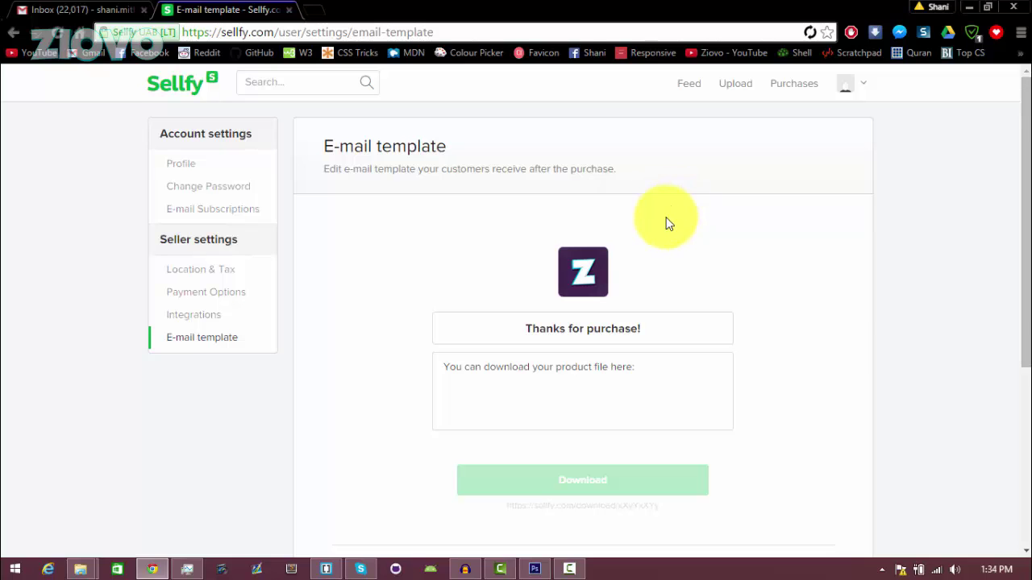
pyautogui.moveTo(649, 330); pyautogui.dragTo(739, 378)
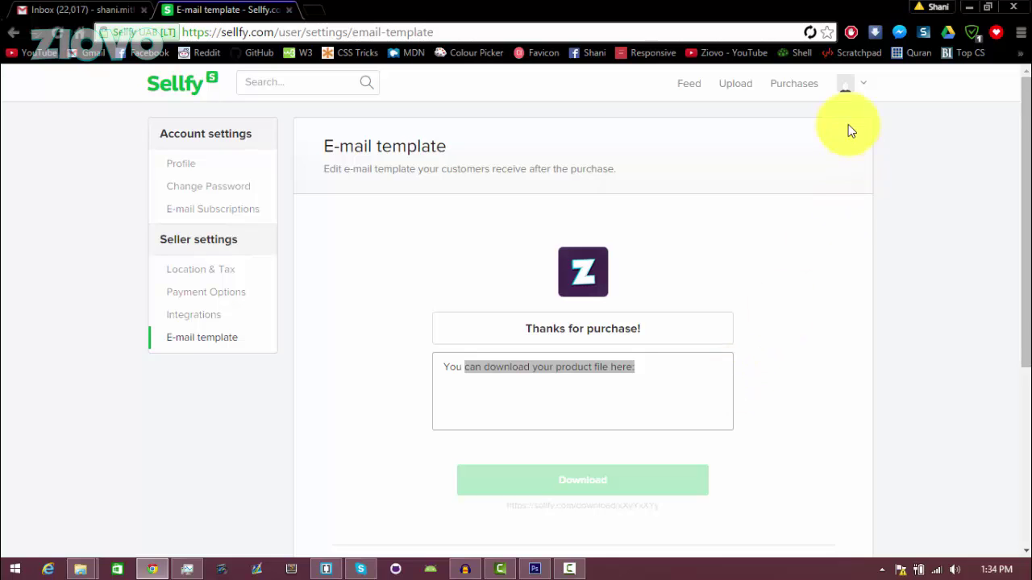
# Go to the account's own profile page and look over its cover, profile image, bio and product area
pyautogui.click(845, 83)
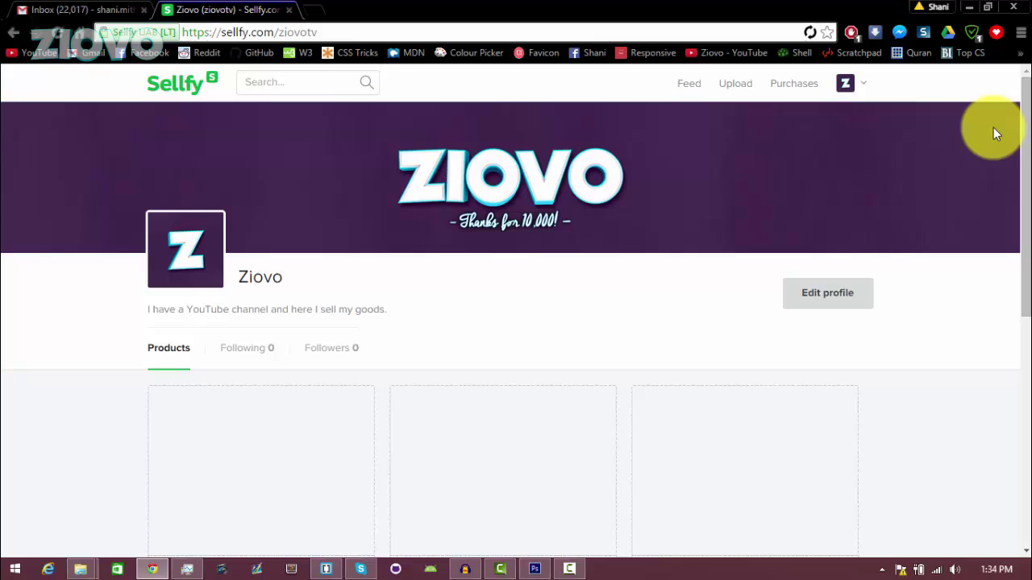
pyautogui.scroll(-3, 1008, 242)
pyautogui.scroll(3, 1004, 177)
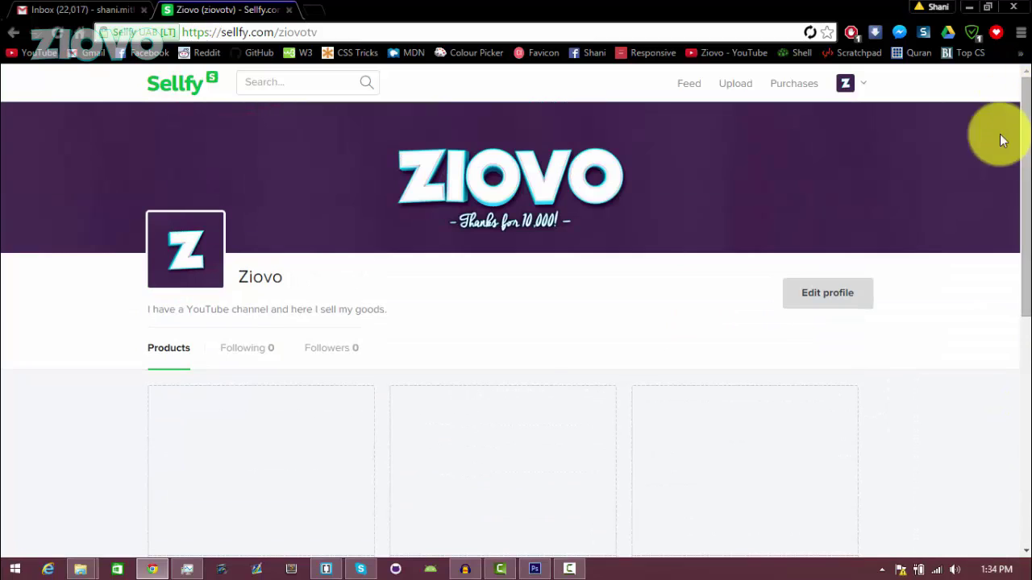
pyautogui.scroll(-3, 411, 428)
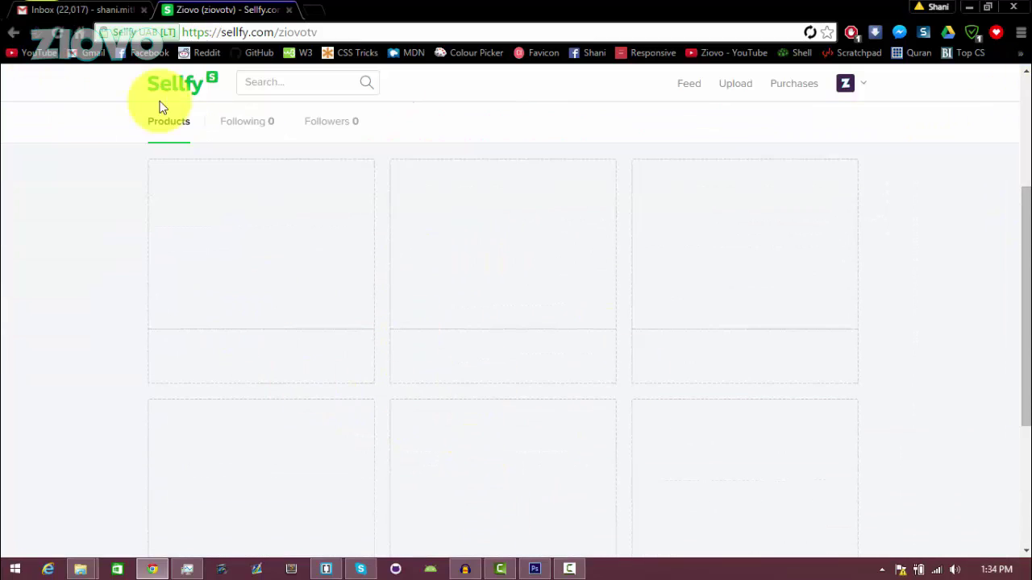
pyautogui.scroll(3, 594, 333)
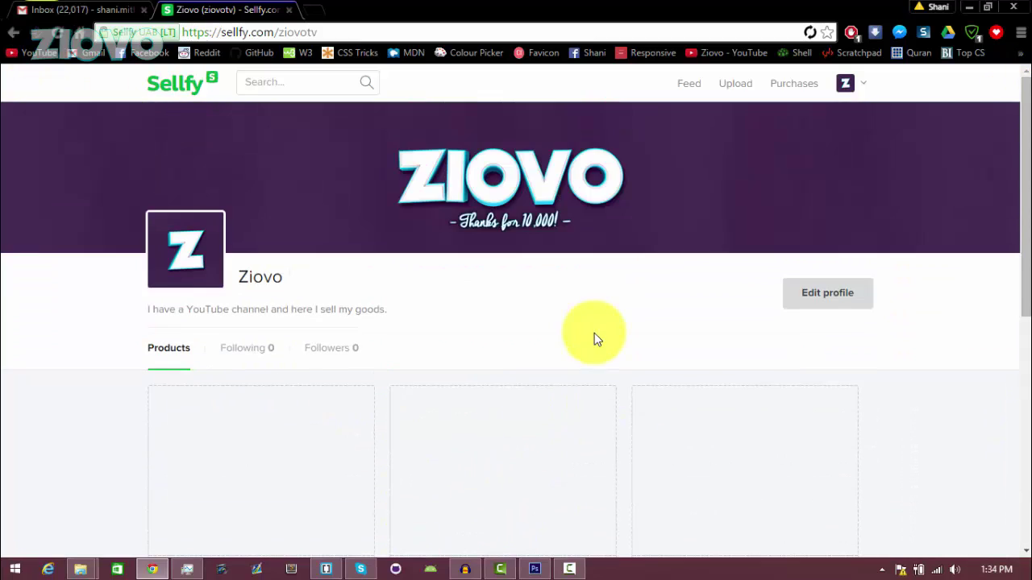
# Start the seller account setup, review the store details and PayPal account, and continue to adding the first product
pyautogui.click(737, 92)
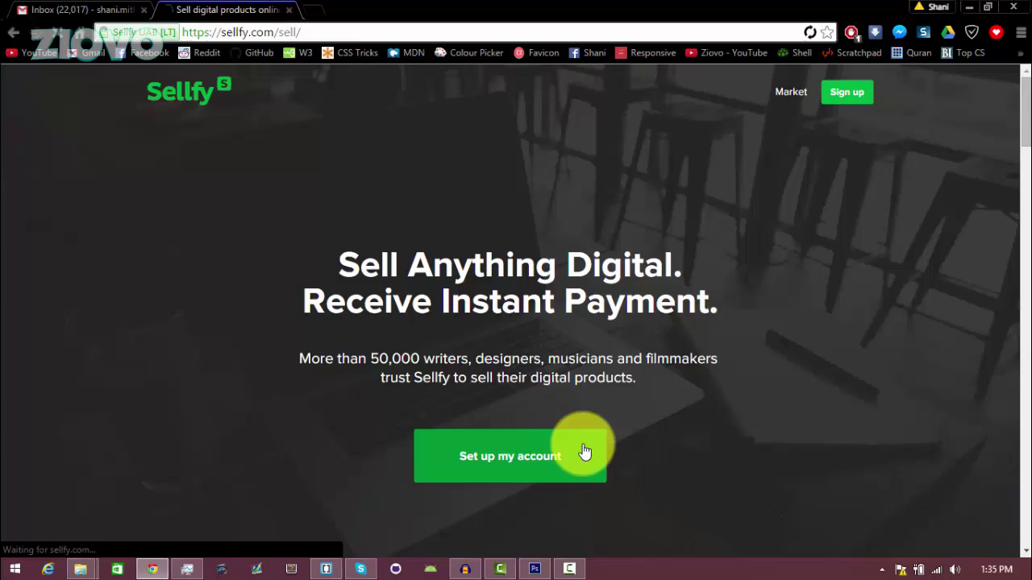
pyautogui.click(585, 453)
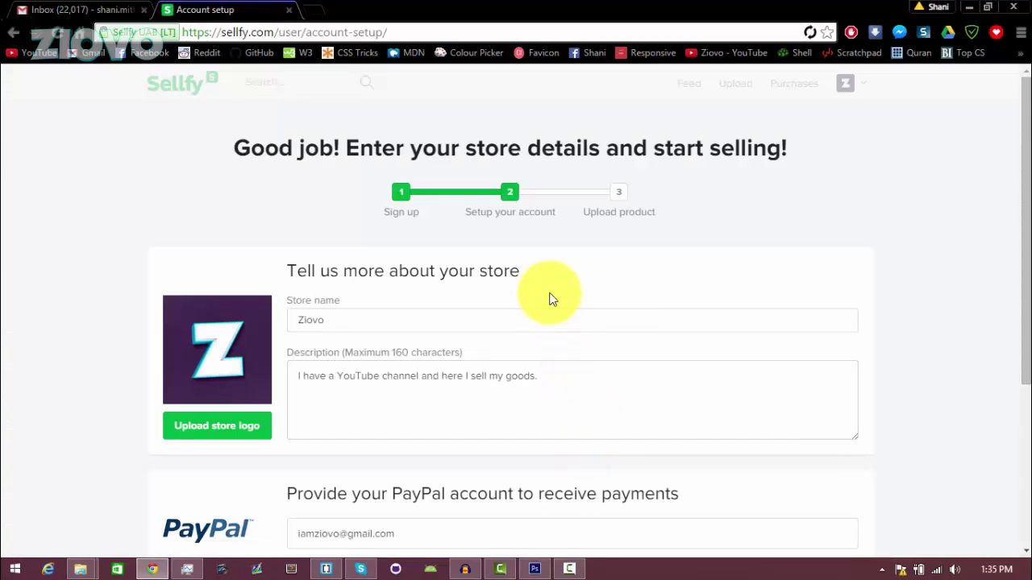
pyautogui.scroll(-3, 540, 297)
pyautogui.scroll(3, 515, 250)
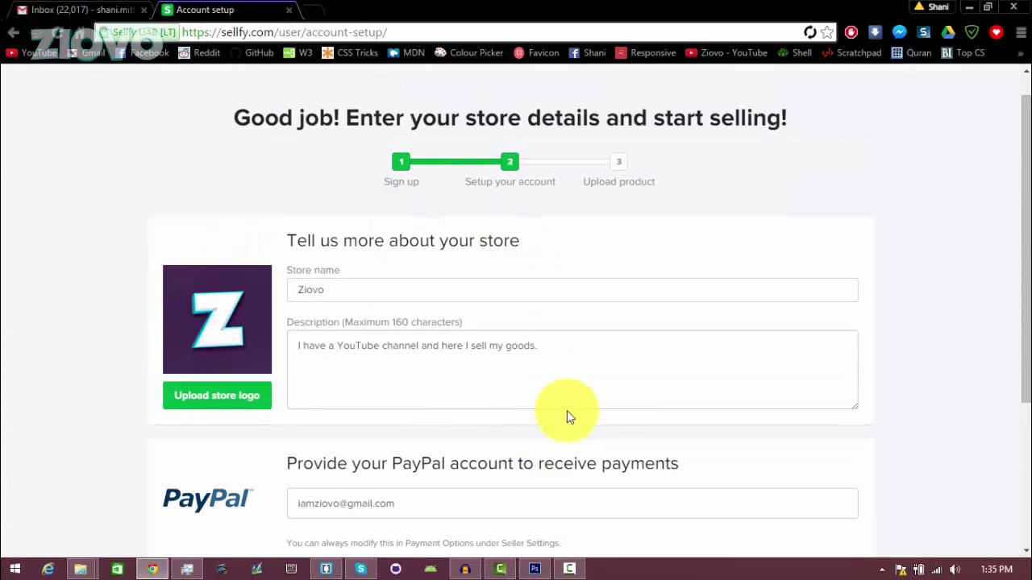
pyautogui.doubleClick(410, 285)
pyautogui.scroll(-3, 357, 362)
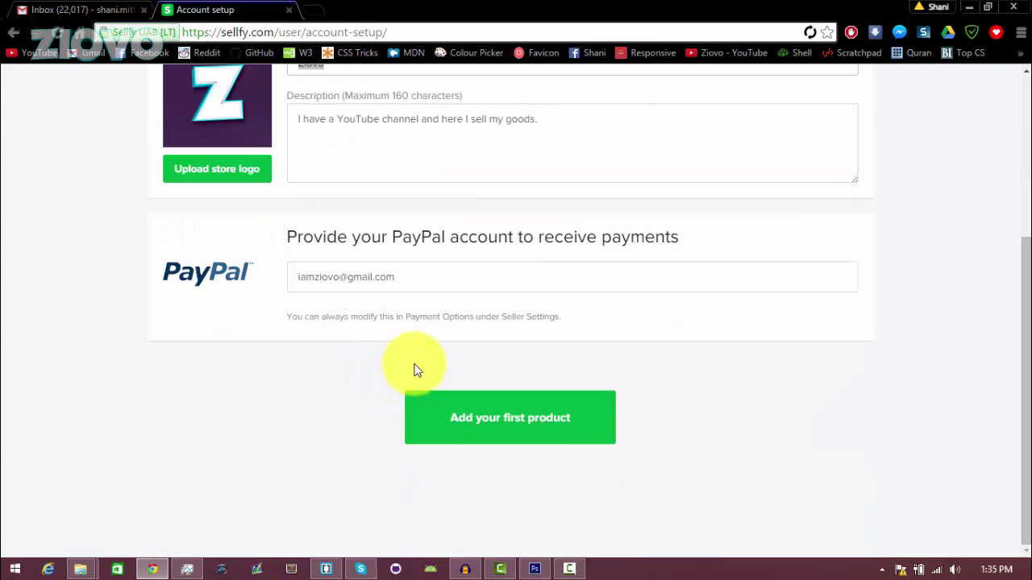
pyautogui.tripleClick(420, 278)
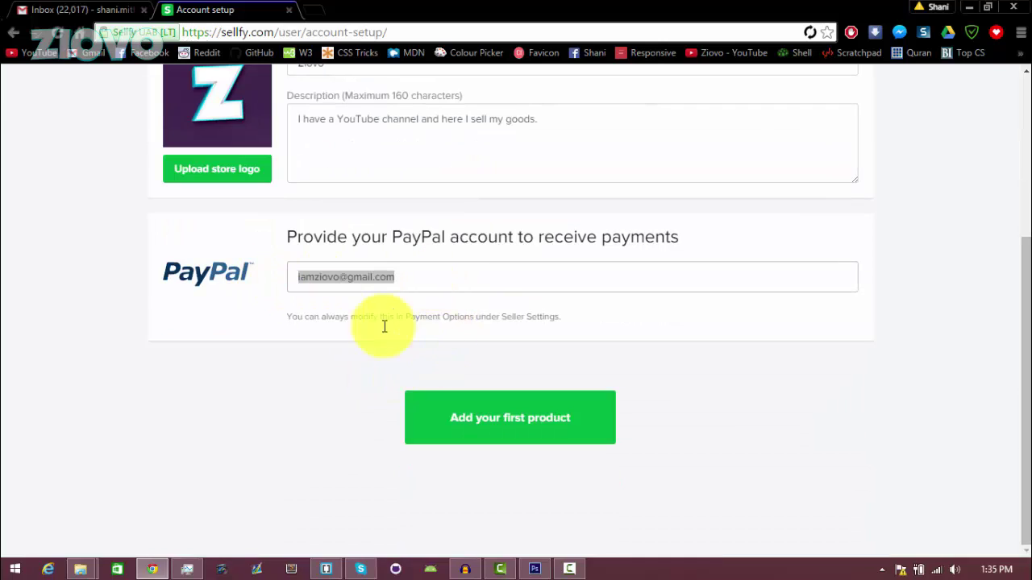
pyautogui.click(536, 420)
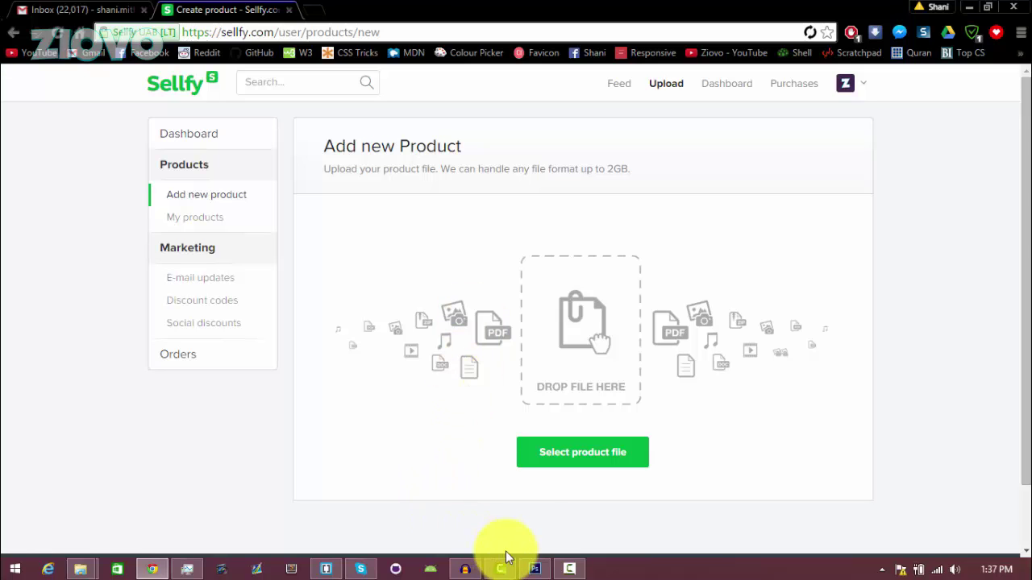
# Check the thank-you message image in Photoshop, and back in the browser upload ziovoexamplesellfy.png from Downloads as the product file
pyautogui.click(539, 560)
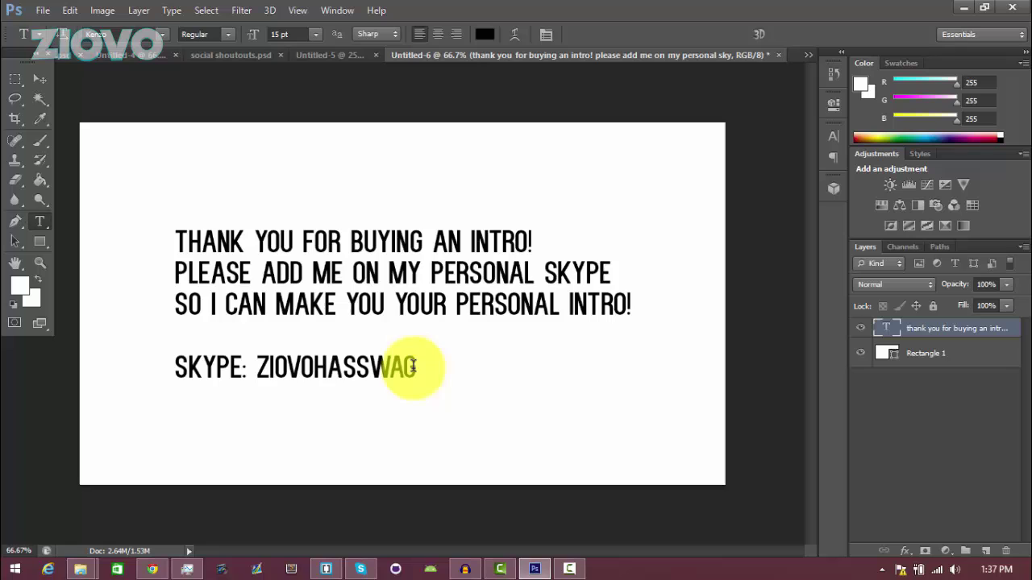
pyautogui.click(154, 570)
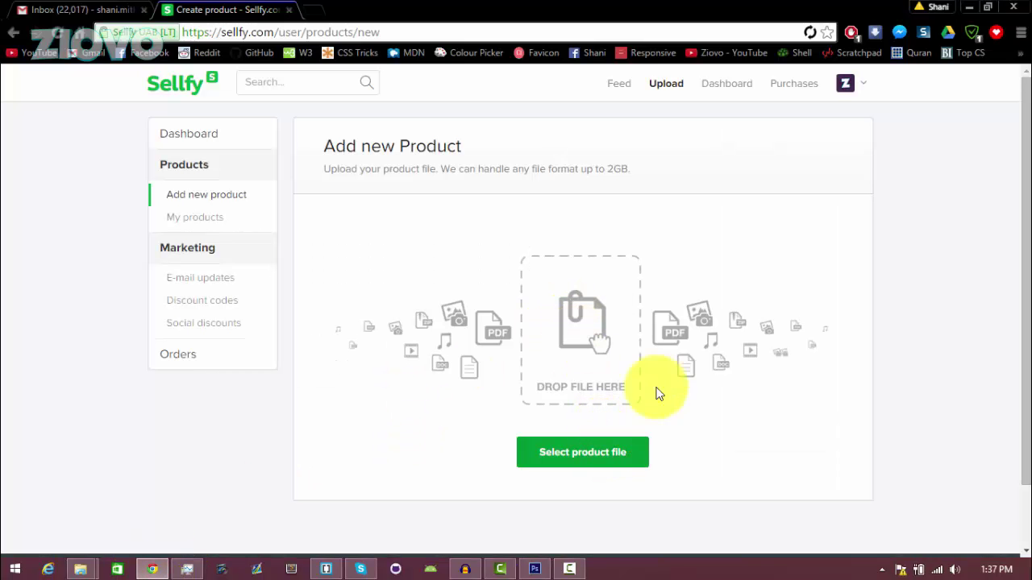
pyautogui.click(570, 464)
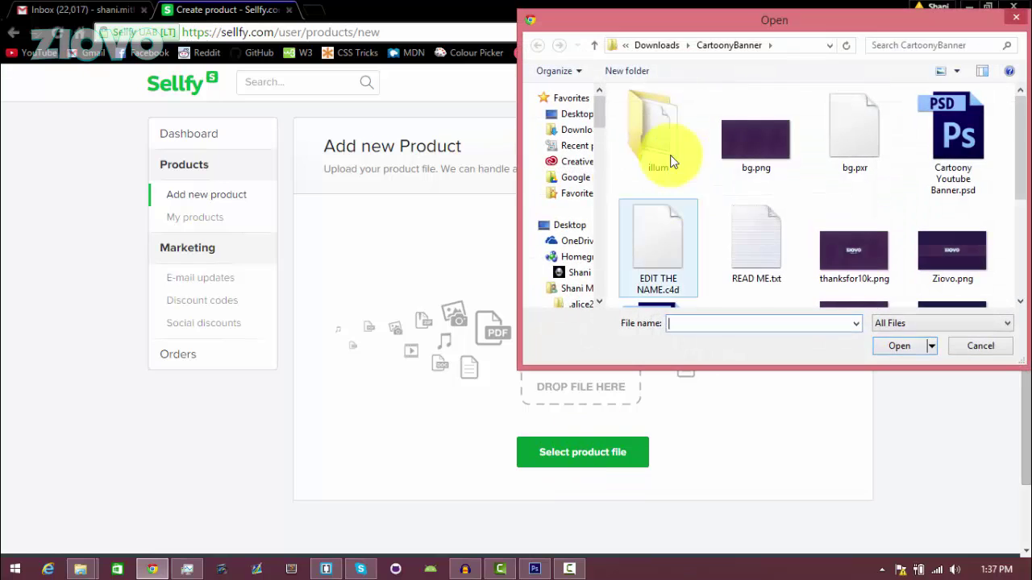
pyautogui.click(575, 130)
pyautogui.click(700, 323)
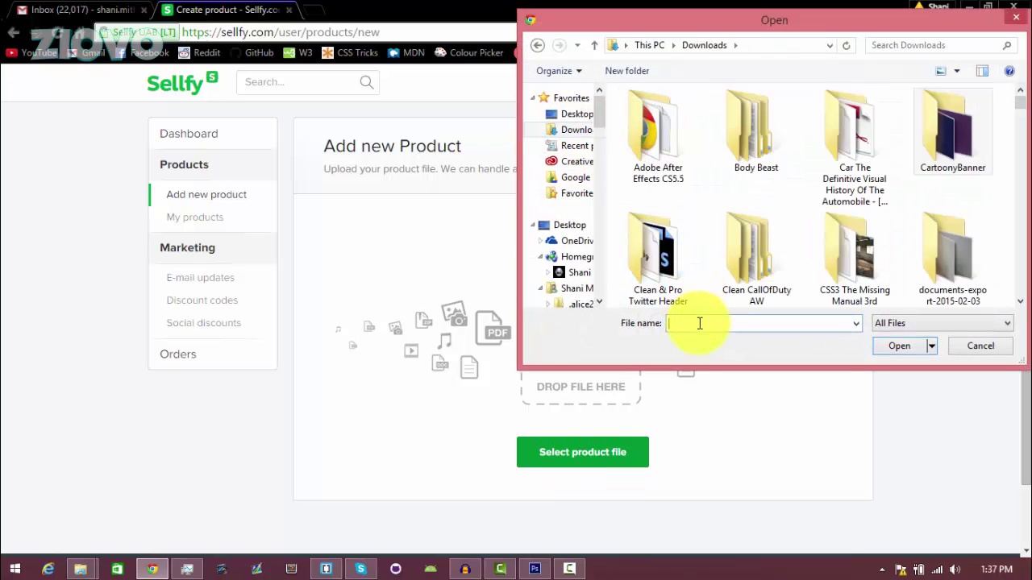
pyautogui.write('ziovoex')
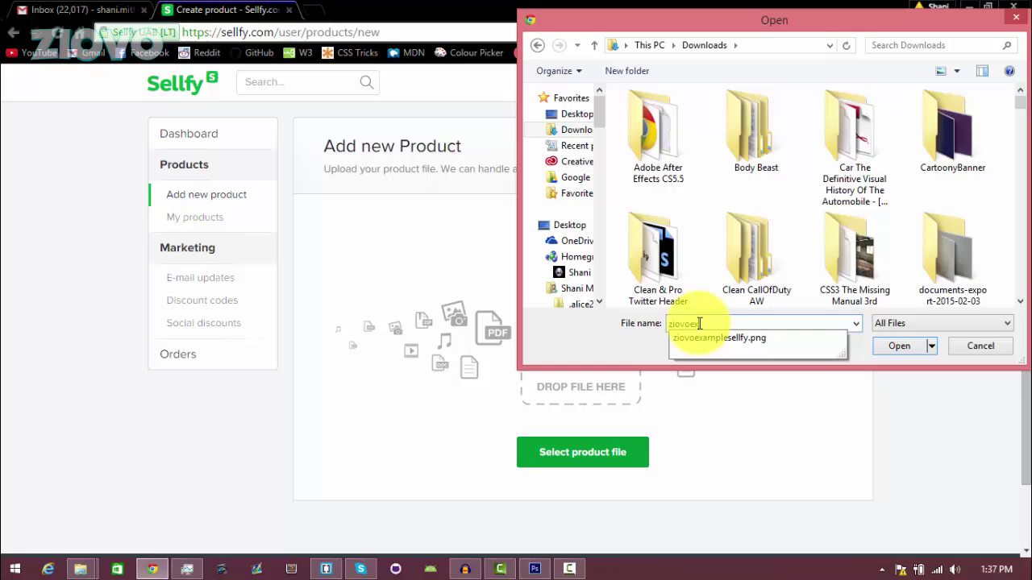
pyautogui.press('Down')
pyautogui.press('Return')
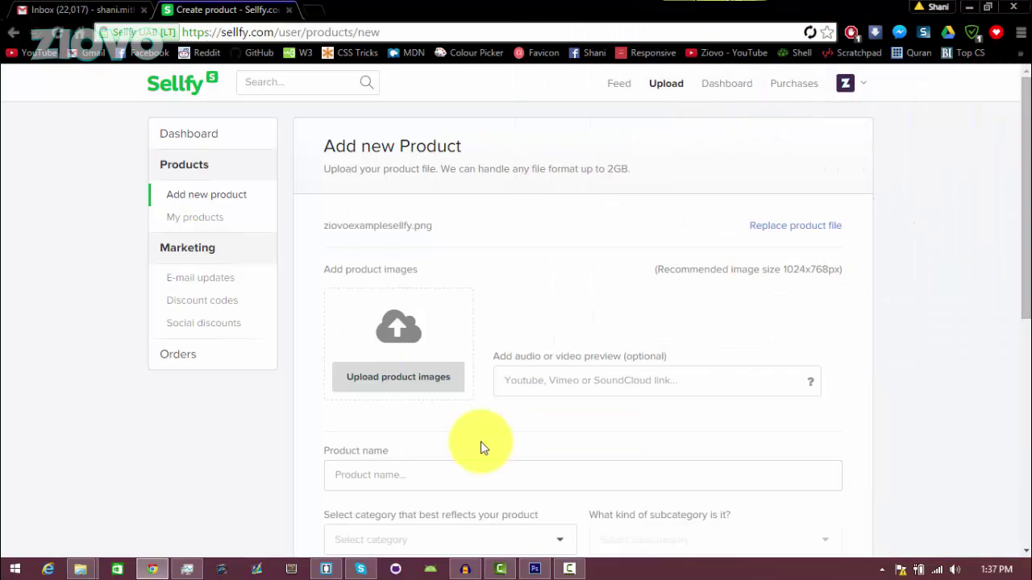
# Upload fannart.jpg from the Downloads folder as the product image
pyautogui.click(408, 392)
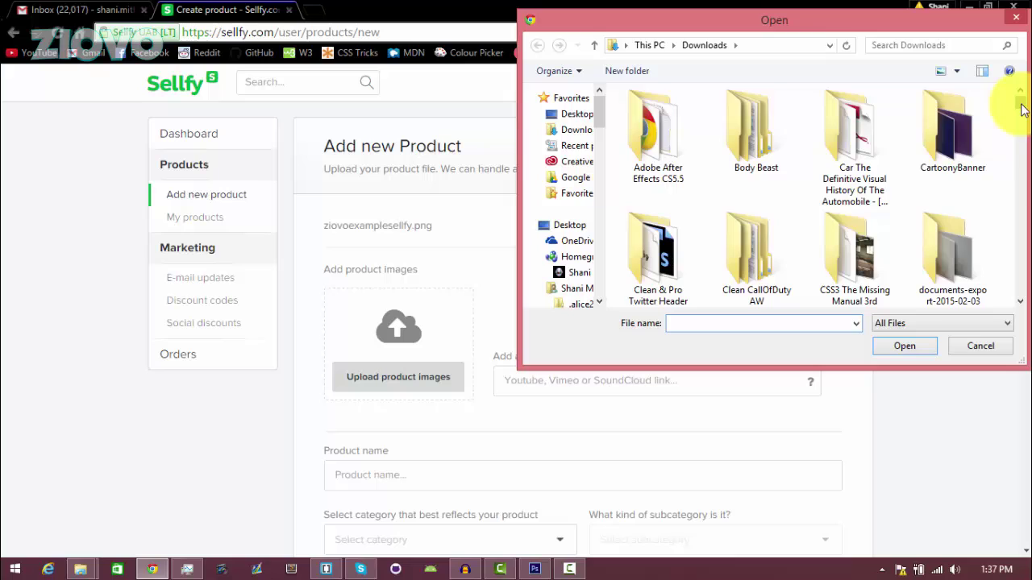
pyautogui.moveTo(1017, 101); pyautogui.dragTo(1020, 185)
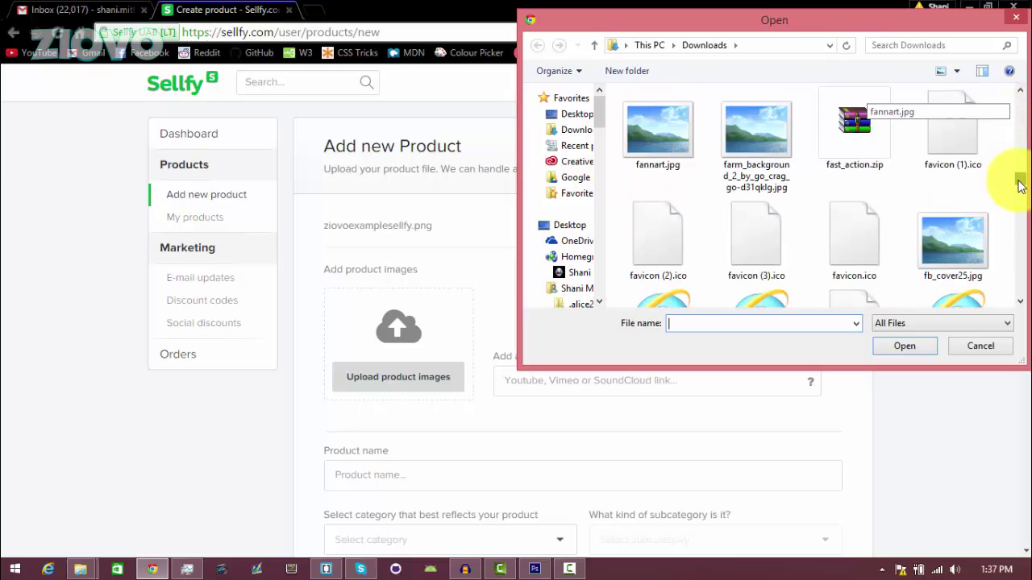
pyautogui.moveTo(604, 113); pyautogui.dragTo(587, 249)
pyautogui.click(662, 141)
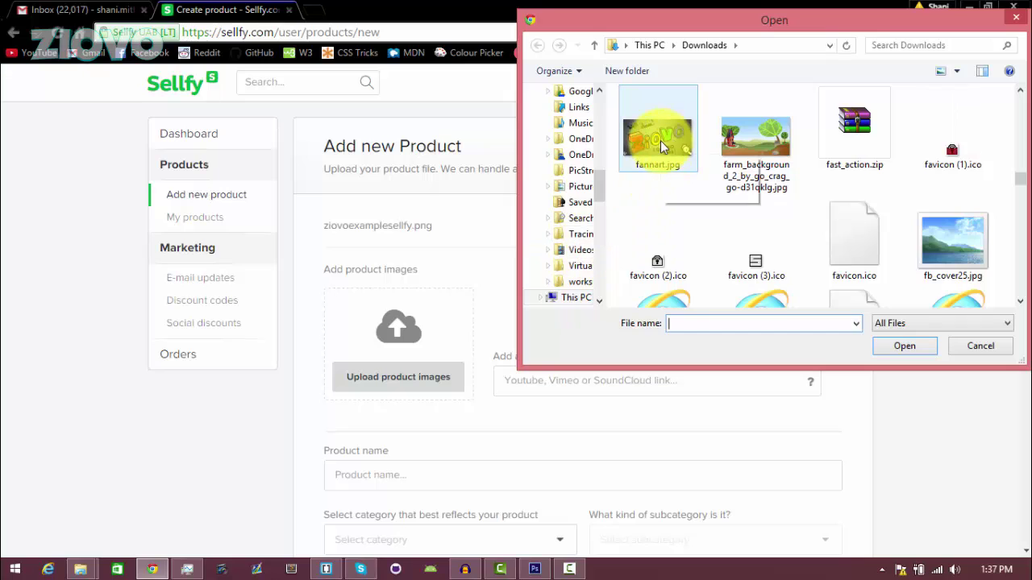
pyautogui.doubleClick(663, 142)
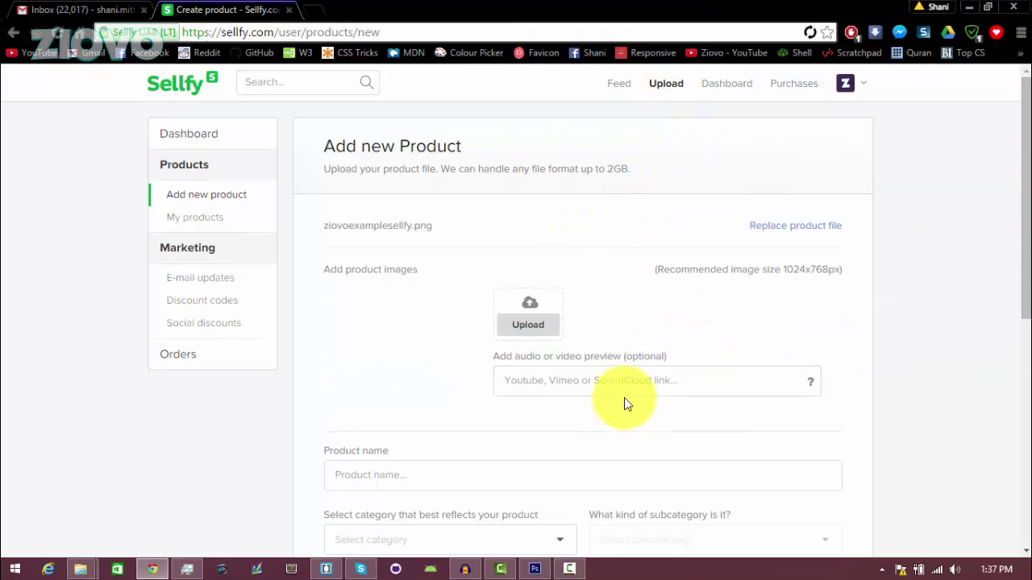
# Name the product "Intro" and set its category to Video with the subcategory Other
pyautogui.scroll(-2, 657, 355)
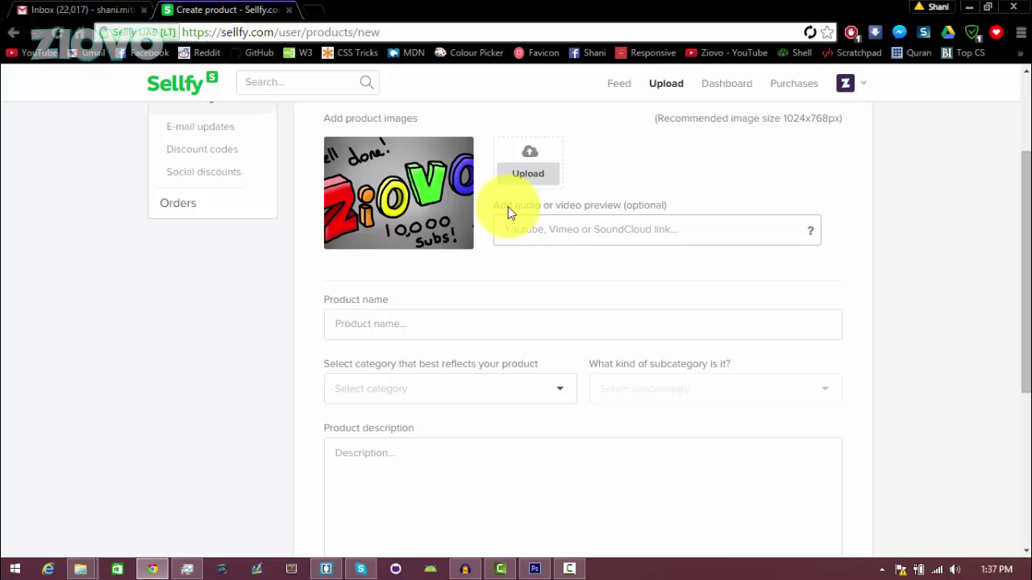
pyautogui.click(452, 323)
pyautogui.scroll(-1, 587, 431)
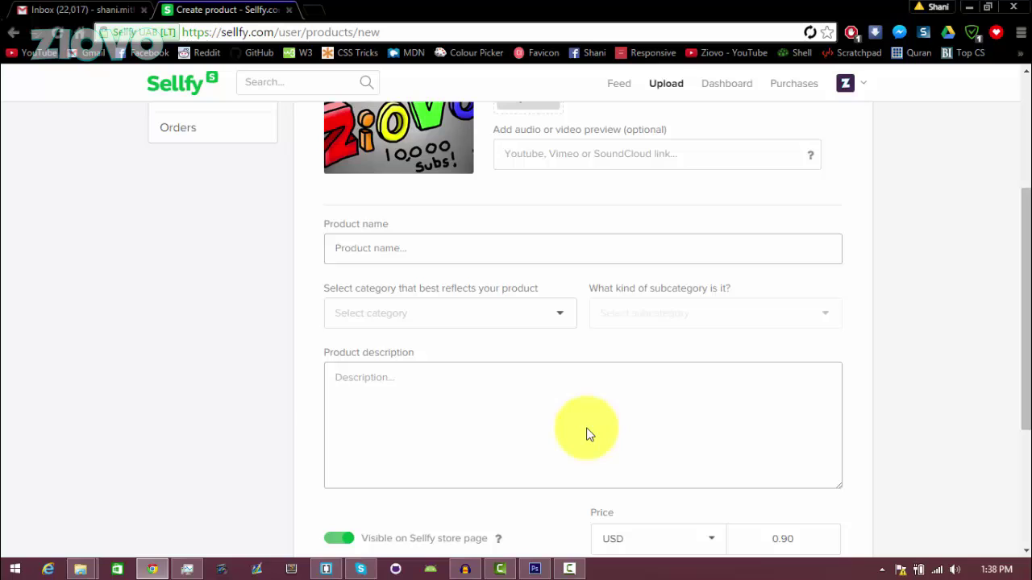
pyautogui.write('Intro')
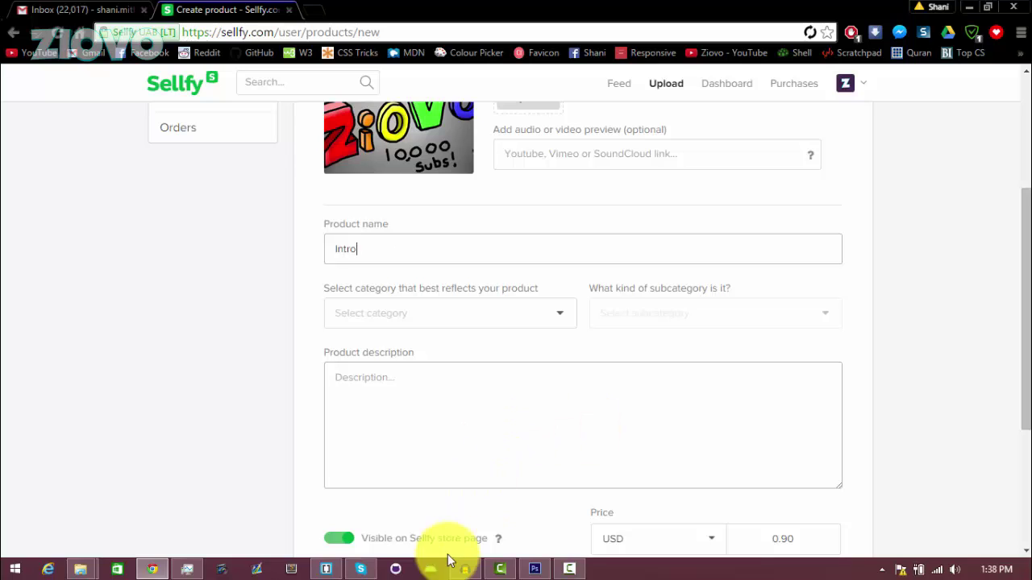
pyautogui.click(556, 318)
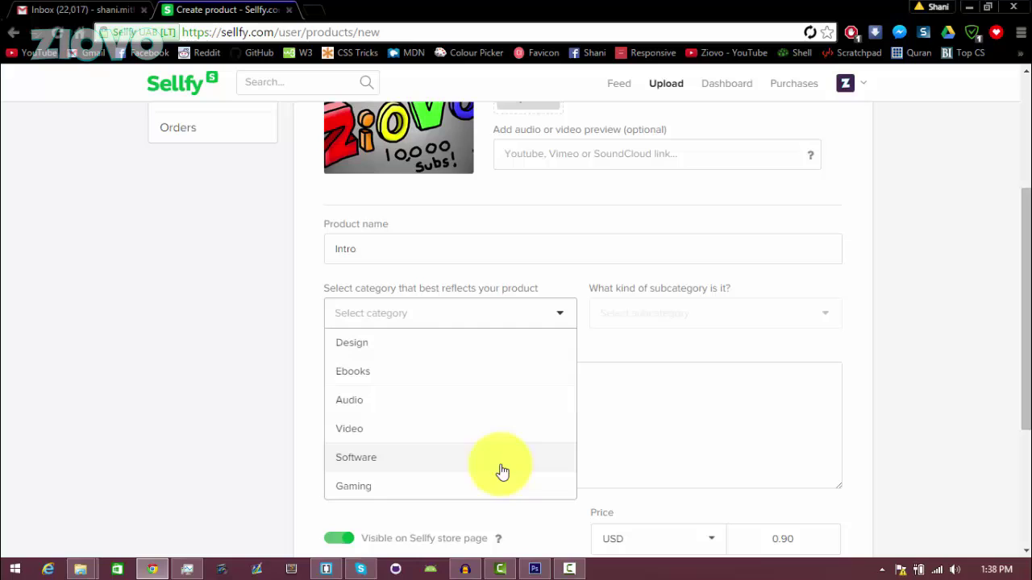
pyautogui.click(493, 429)
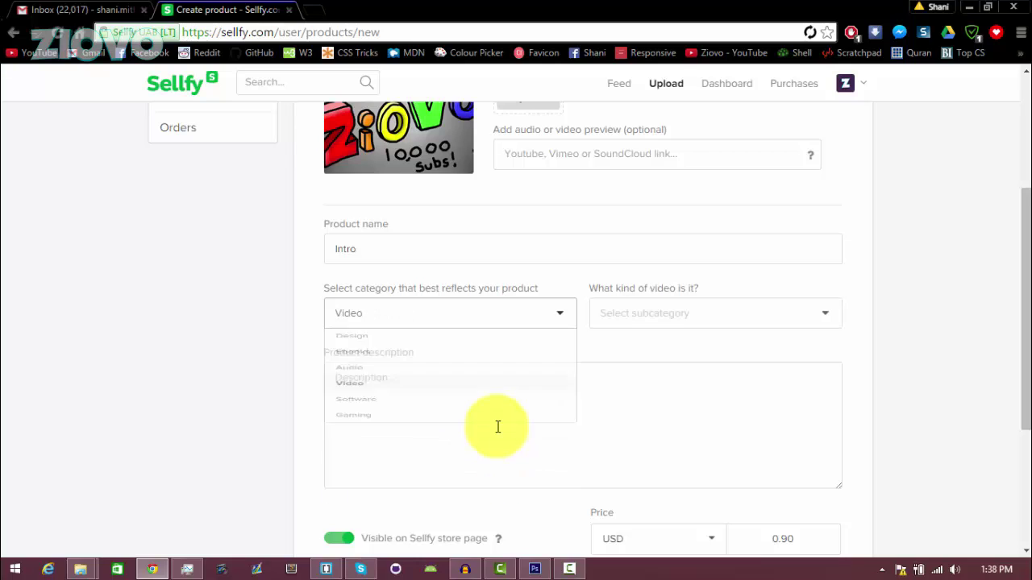
pyautogui.click(670, 323)
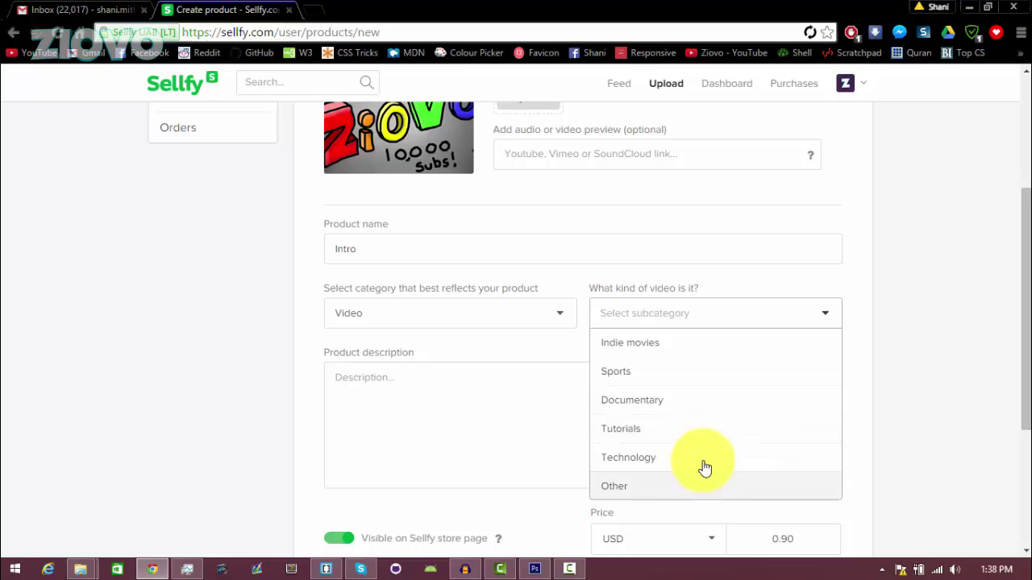
pyautogui.click(689, 486)
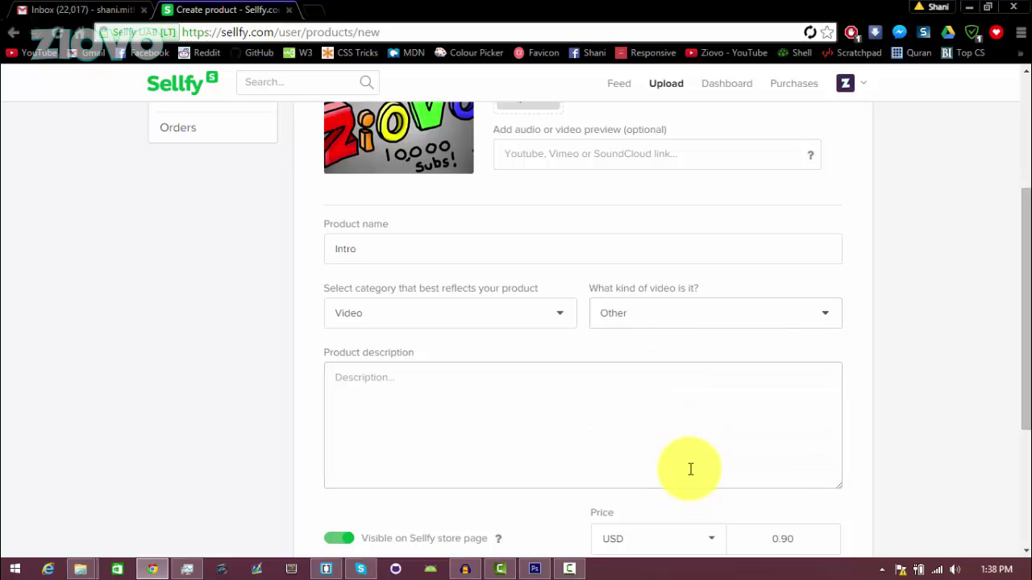
# Enter the description "This is an epic custom intro!", a blank line, and "After this purchase, you can add me on Skype and I will make your intro!"
pyautogui.click(685, 453)
pyautogui.scroll(-1, 253, 236)
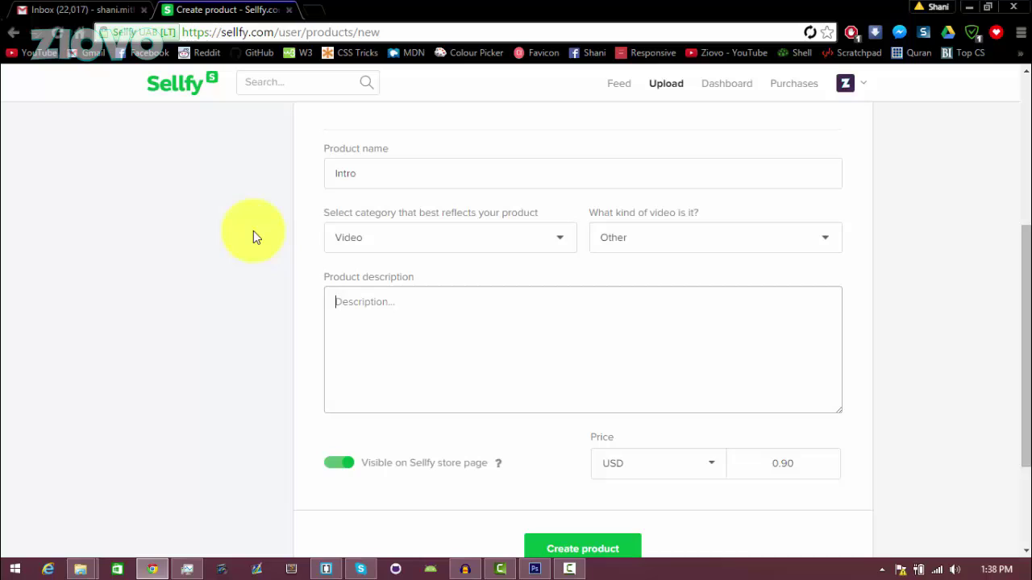
pyautogui.write('This is an epic custom int')
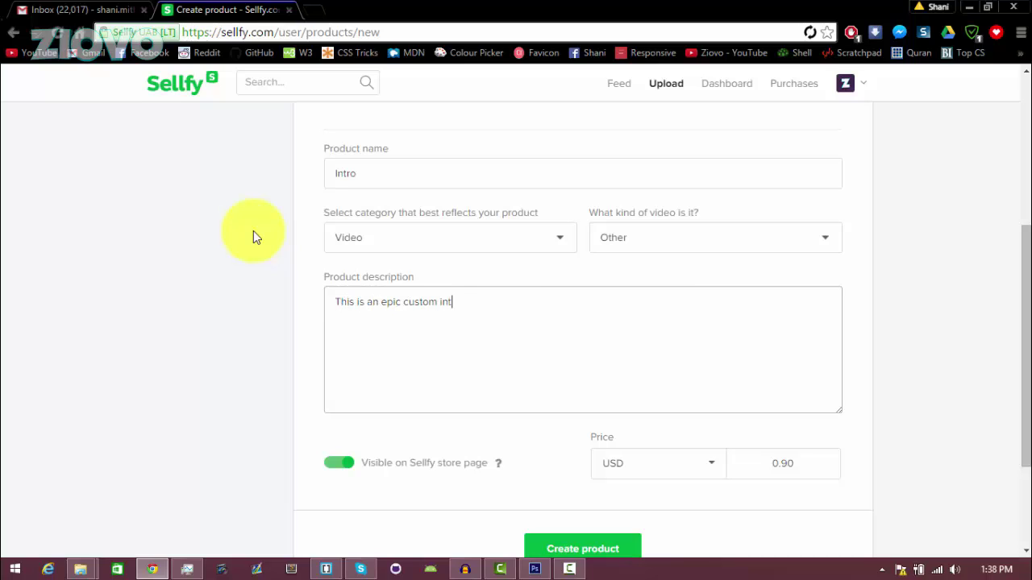
pyautogui.write('ro!')
pyautogui.press('Return')
pyautogui.press('Return')
pyautogui.write('After this purchase, you can add me on Skype and I will make your intro!')
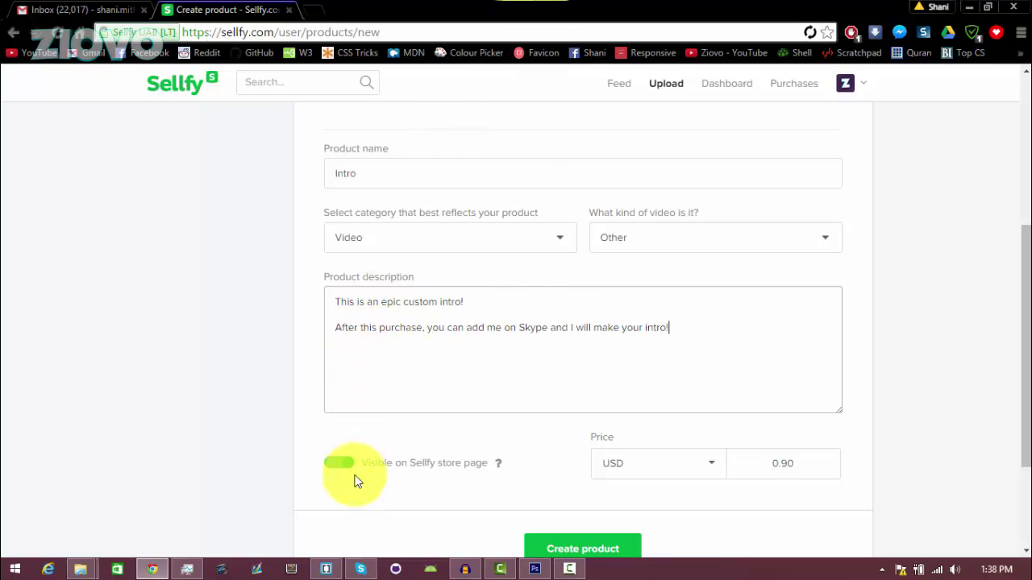
# Set the product's price to 3 USD and create the product
pyautogui.scroll(-1, 334, 469)
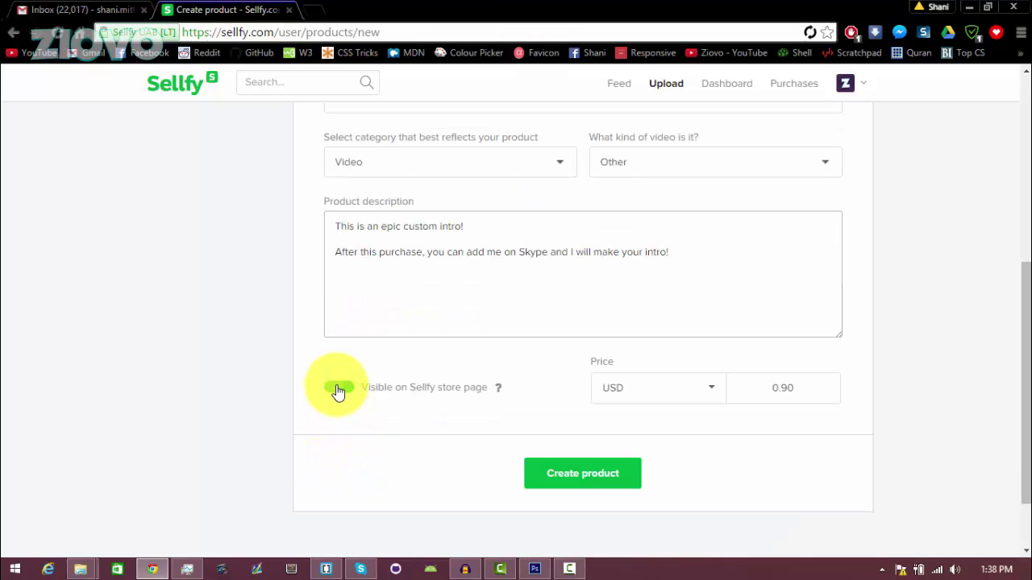
pyautogui.doubleClick(801, 392)
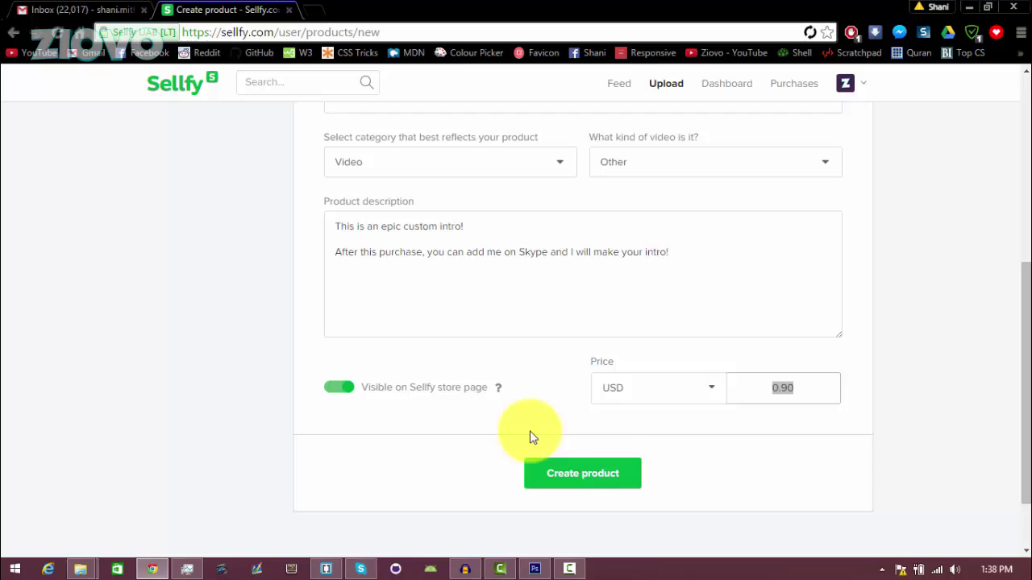
pyautogui.click(621, 472)
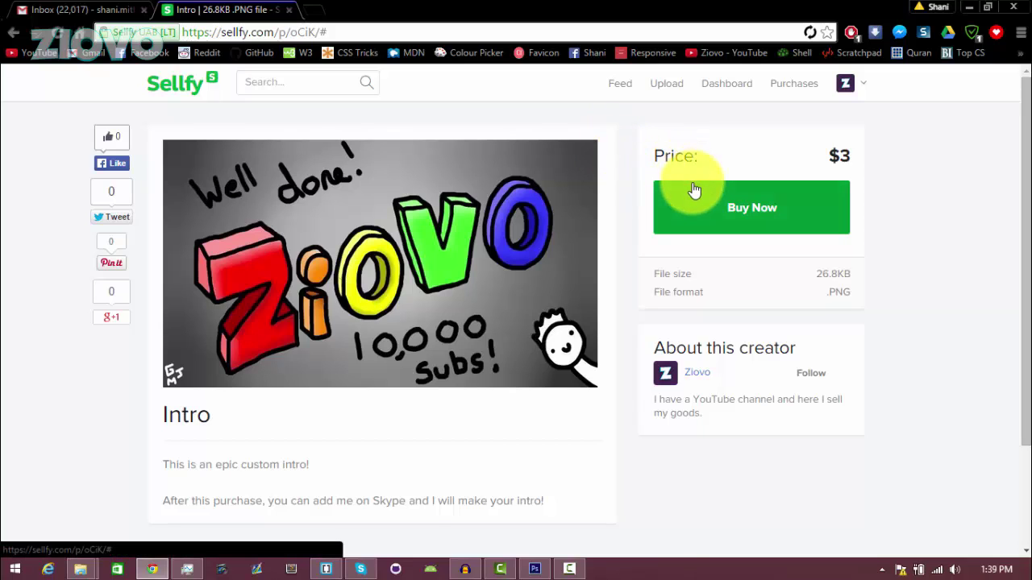
# Preview the buyer's checkout for the Intro product and go on to the PayPal payment
pyautogui.click(740, 207)
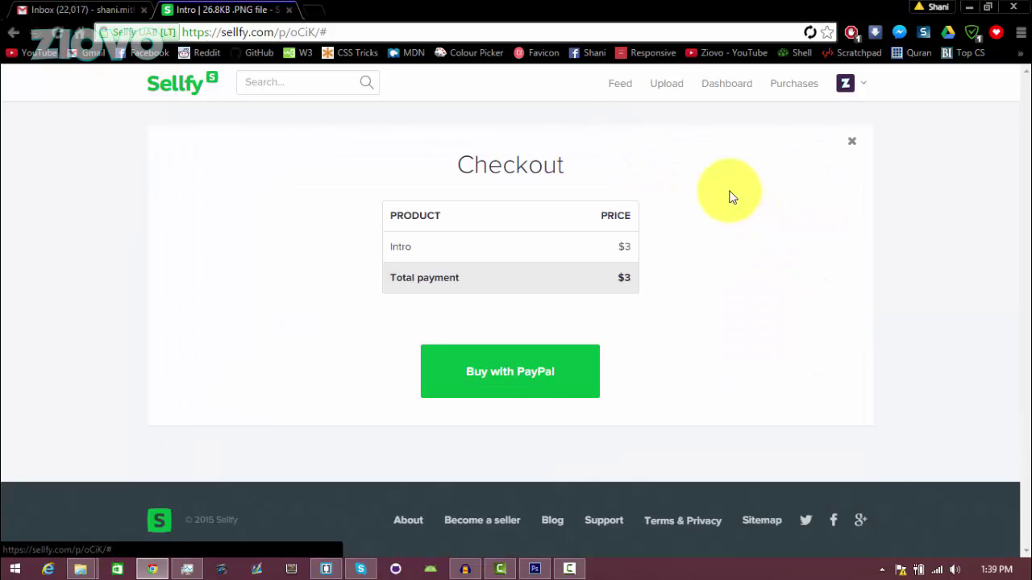
pyautogui.click(522, 367)
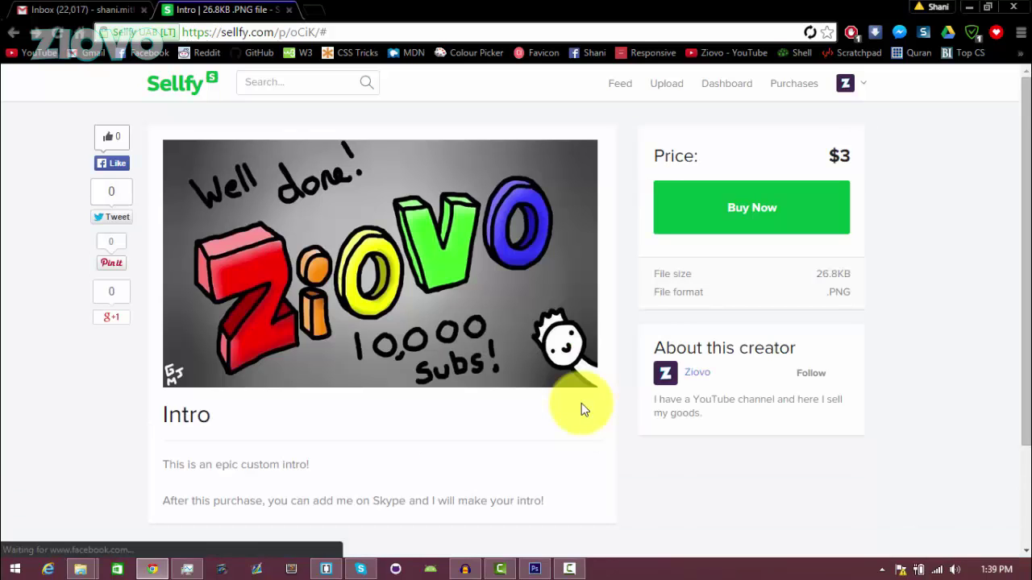
# Go to the seller dashboard and look over the views and revenue chart, traffic sources and traffic-by-location map
pyautogui.click(717, 84)
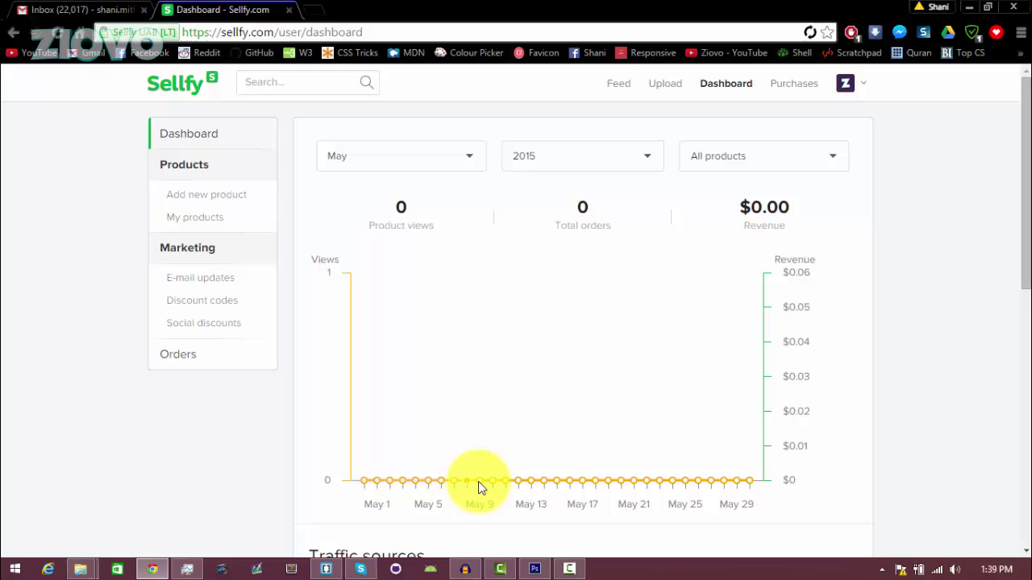
pyautogui.scroll(-2, 759, 278)
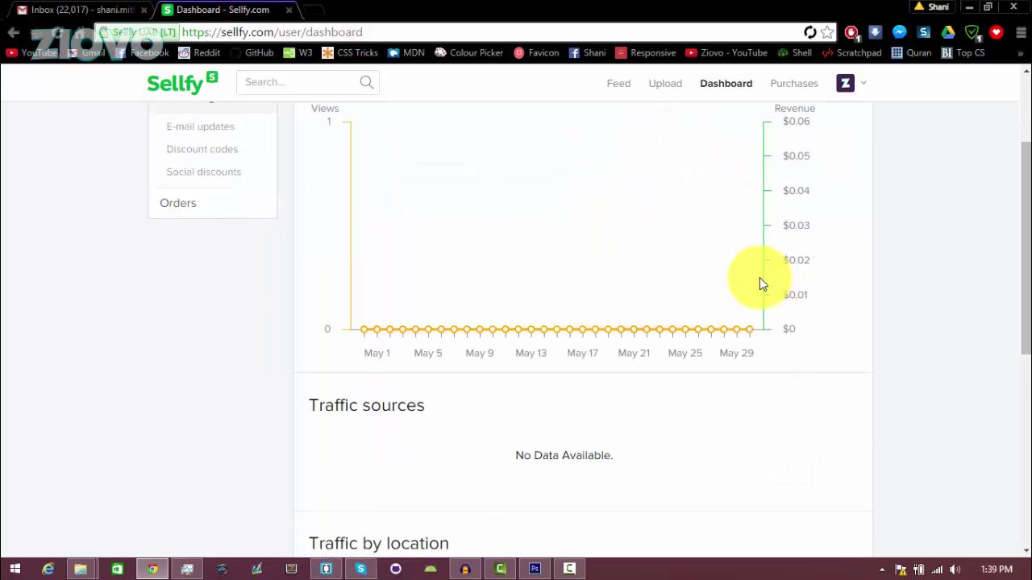
pyautogui.scroll(-6, 759, 284)
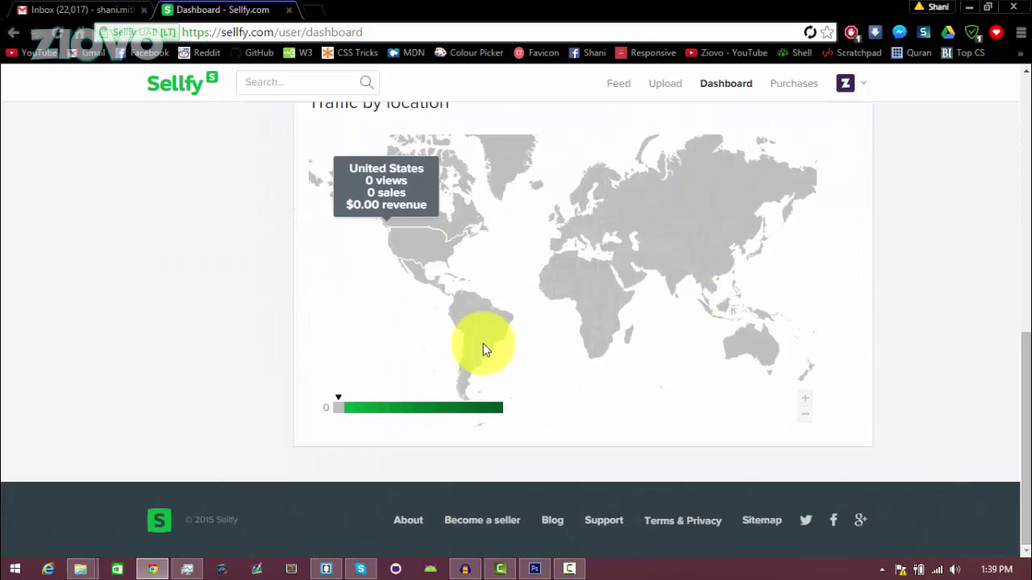
pyautogui.scroll(8, 574, 348)
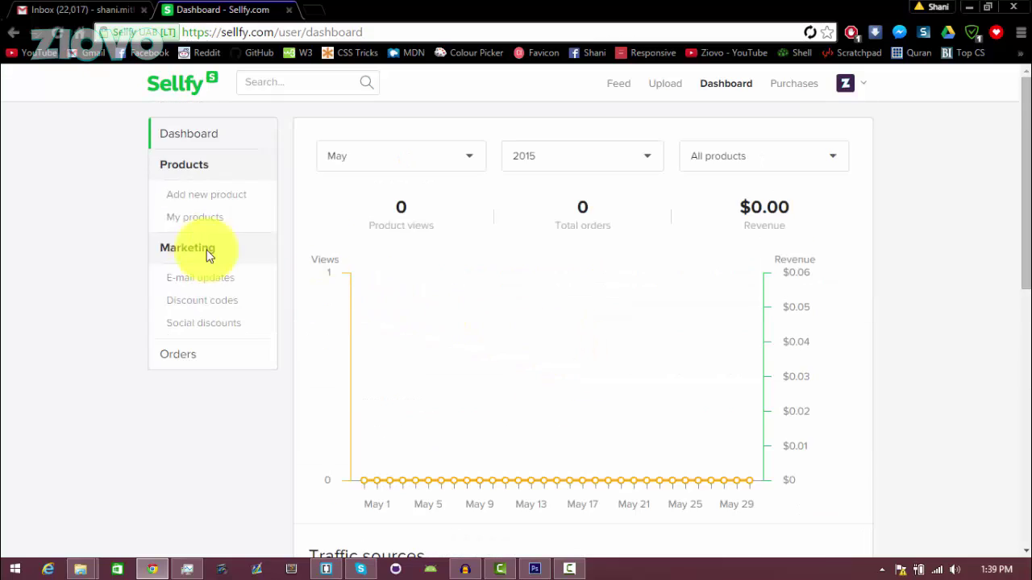
# Look through the seller's product list, e-mail updates, discount codes and social discounts, ending at the order history and its search
pyautogui.click(181, 218)
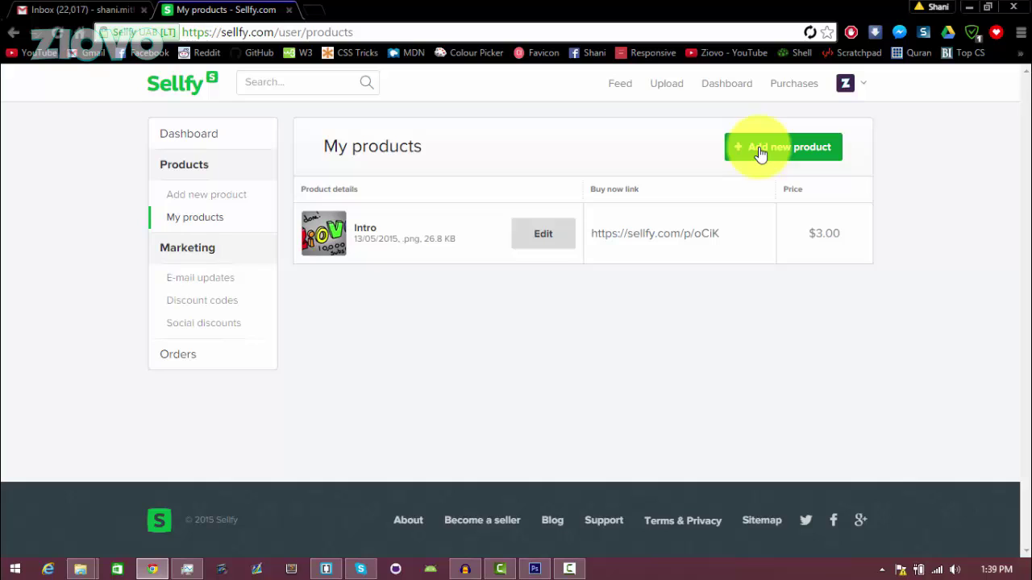
pyautogui.click(204, 279)
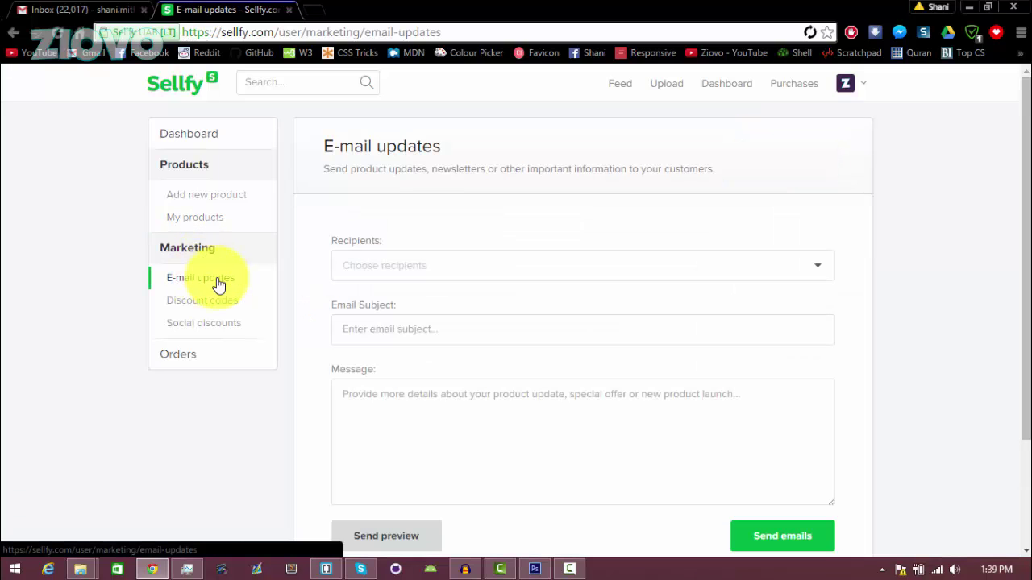
pyautogui.click(231, 305)
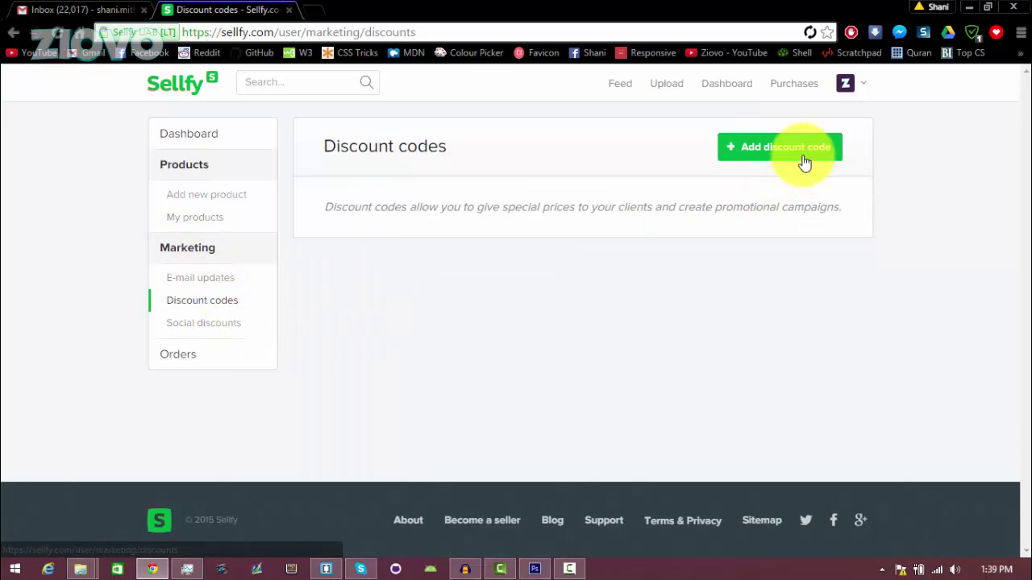
pyautogui.click(229, 325)
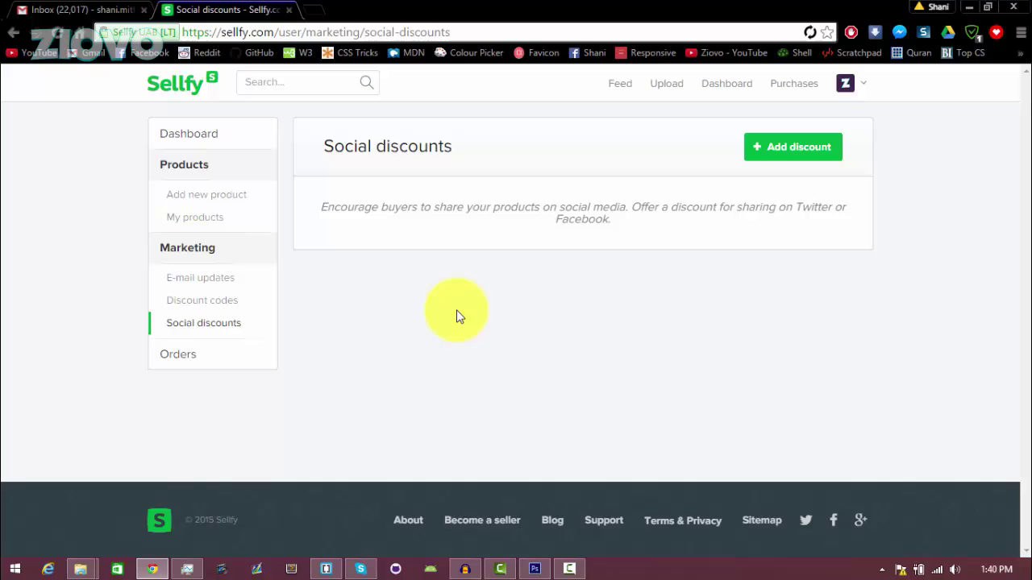
pyautogui.click(179, 361)
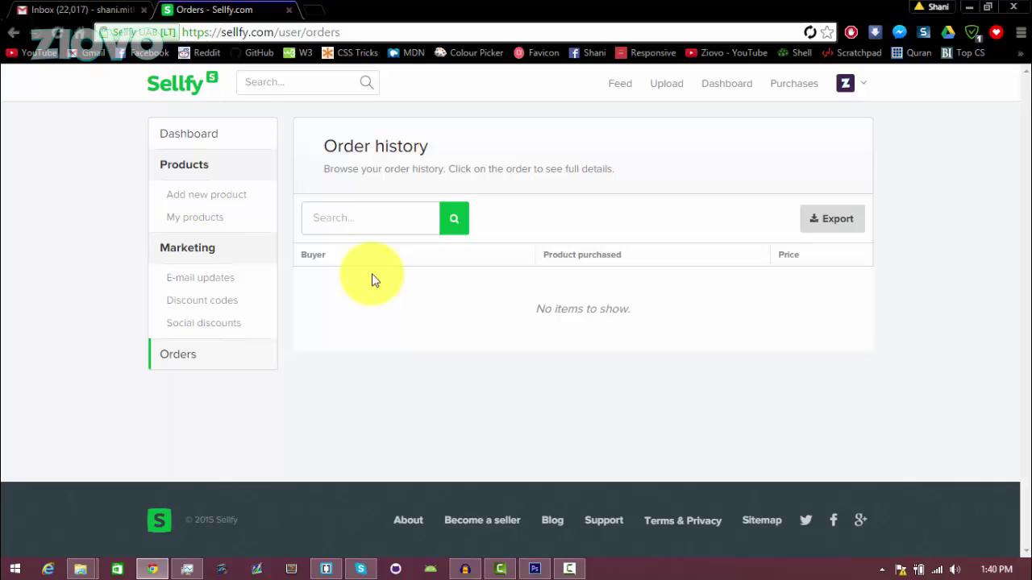
pyautogui.click(371, 218)
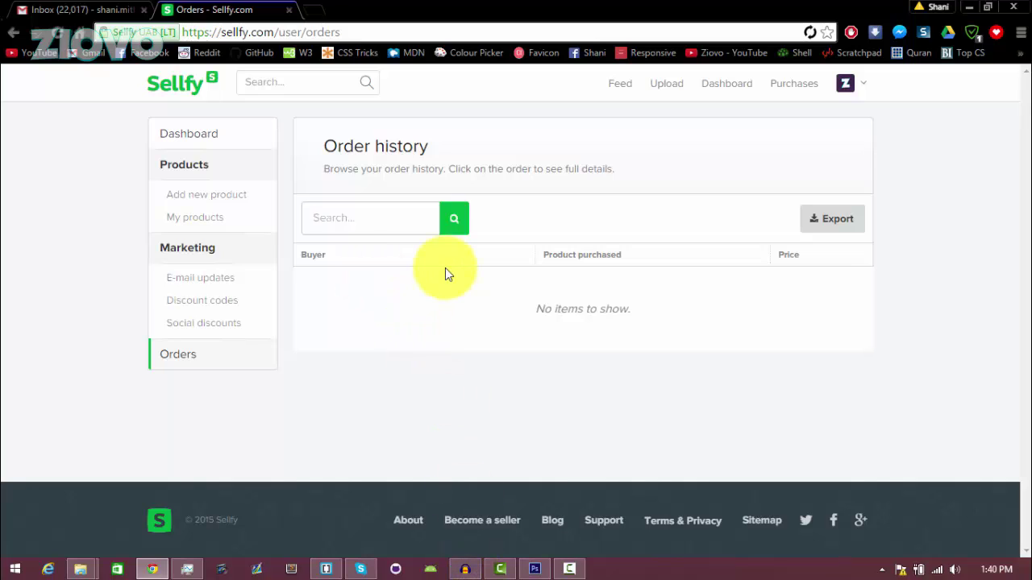